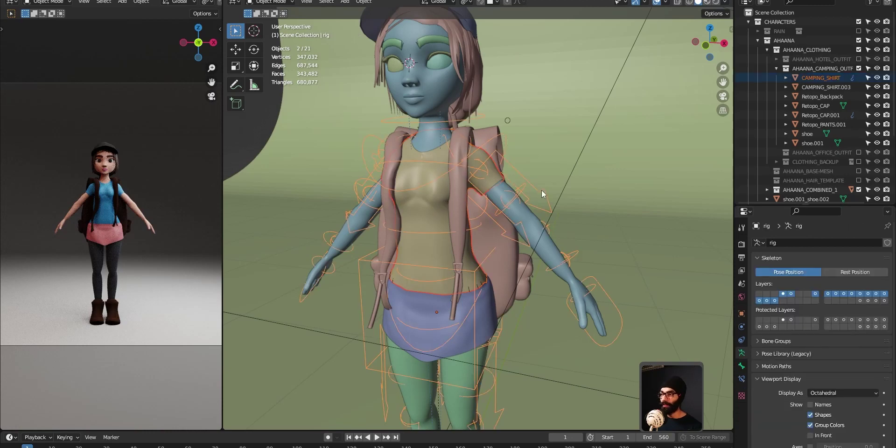
# Parent the camping shirt to the rig with Empty Groups, and transfer the body mesh's vertex weights onto the shirt
pyautogui.hotkey('ctrl', 'p')
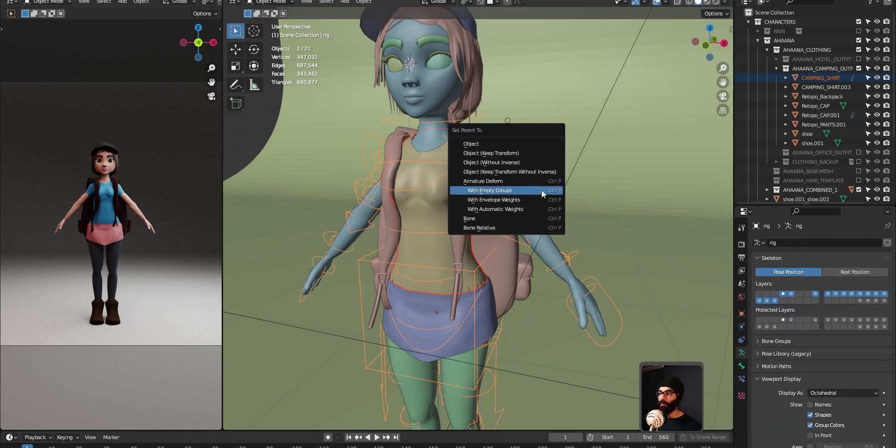
pyautogui.click(542, 189)
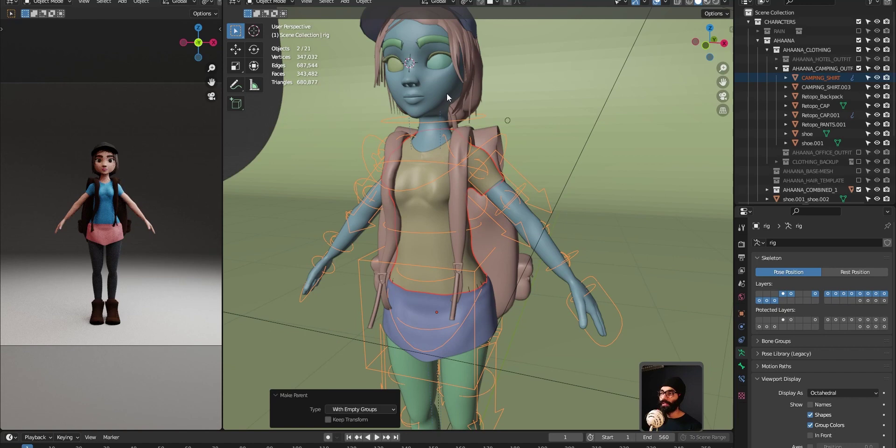
pyautogui.click(447, 134)
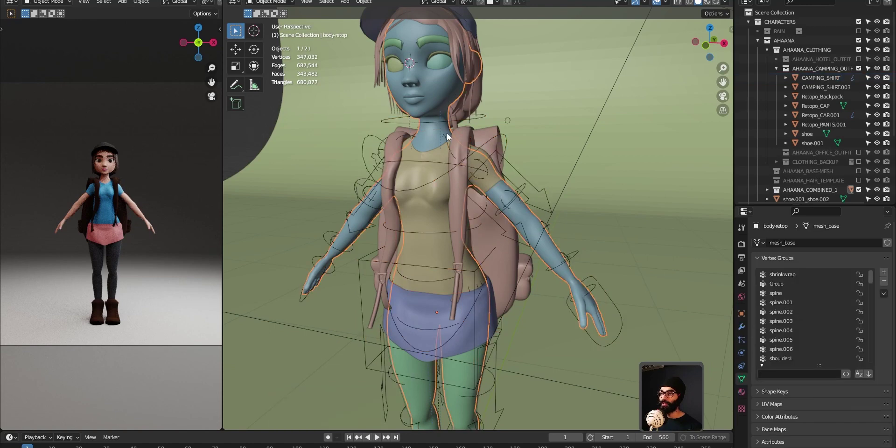
pyautogui.keyDown('shift'); pyautogui.click(438, 155); pyautogui.keyUp('shift')
pyautogui.hotkey('ctrl', 'Tab')
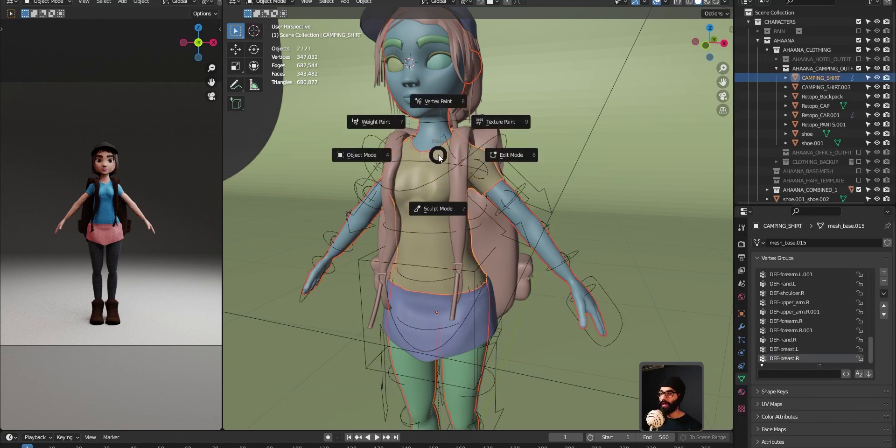
pyautogui.click(393, 121)
pyautogui.click(348, 2)
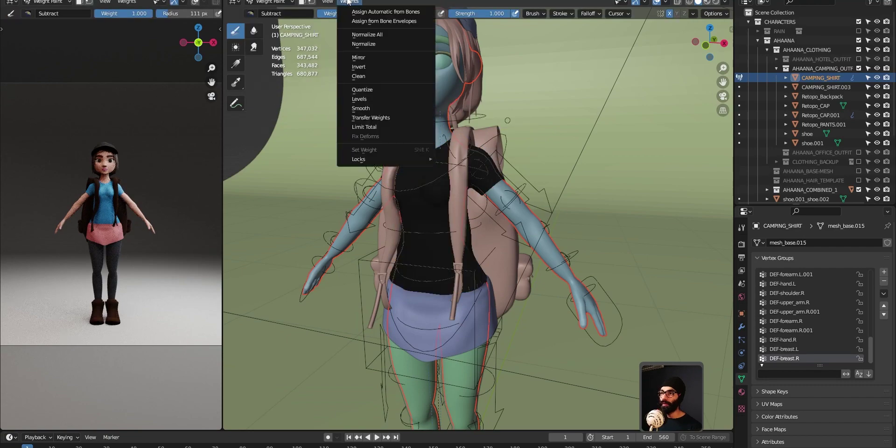
pyautogui.click(370, 119)
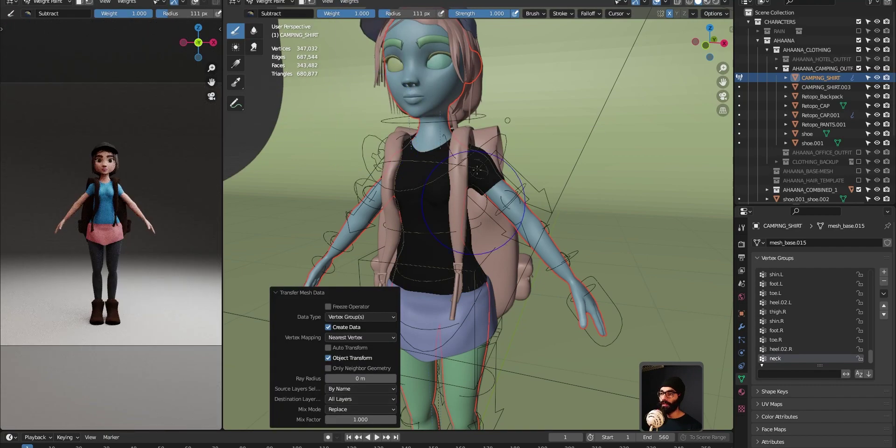
pyautogui.hotkey('ctrl', 'Tab')
pyautogui.click(429, 252)
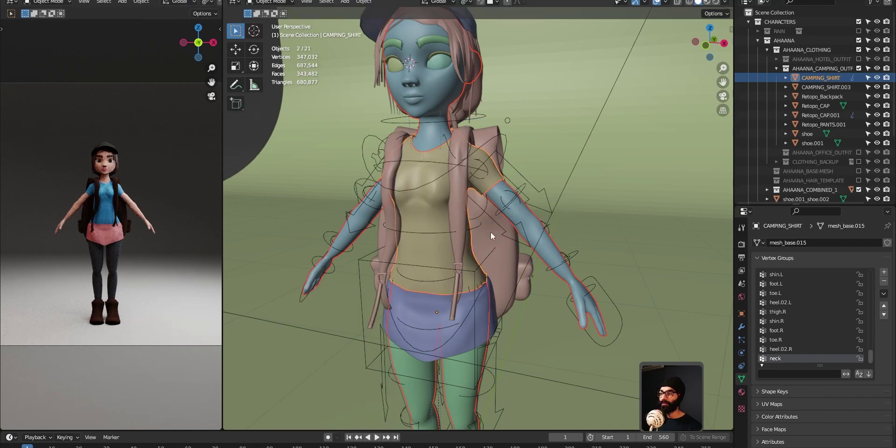
# Put the rig in Pose Mode to test how the camping shirt follows it
pyautogui.click(535, 202)
pyautogui.hotkey('ctrl', 'Tab')
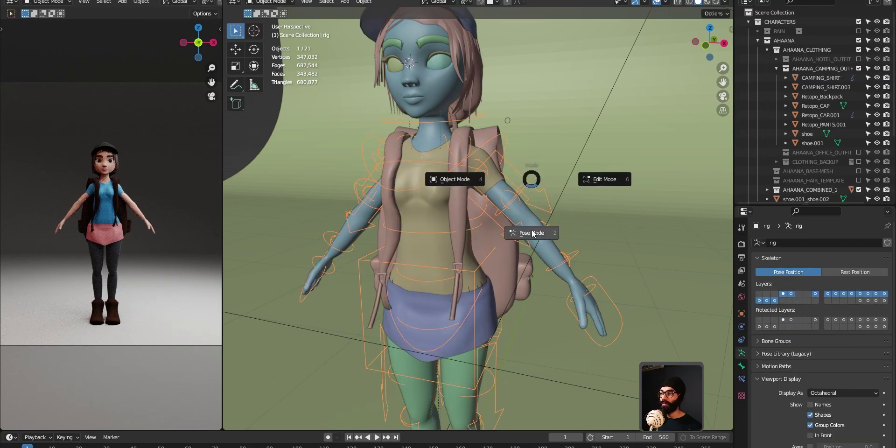
pyautogui.click(534, 234)
pyautogui.moveTo(439, 276)
pyautogui.mouseDown()
pyautogui.moveTo(438, 305)
pyautogui.moveTo(437, 248)
pyautogui.moveTo(437, 299)
pyautogui.moveTo(438, 262)
pyautogui.mouseUp()
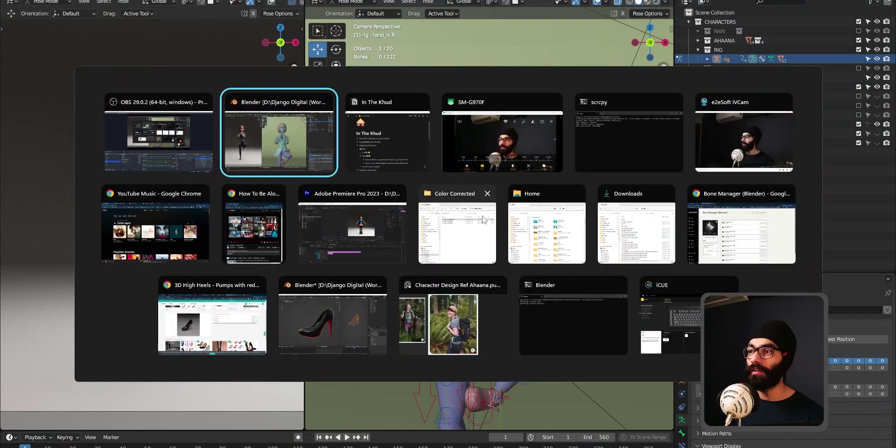
# Switch to the In The Khud notes and read the Post topics under Vlog#158_25/04/2023
pyautogui.click(369, 122)
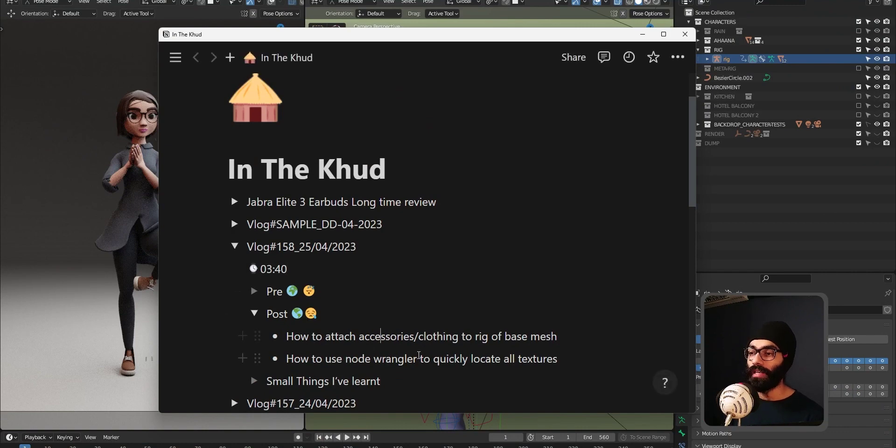
pyautogui.scroll(-1, 493, 299)
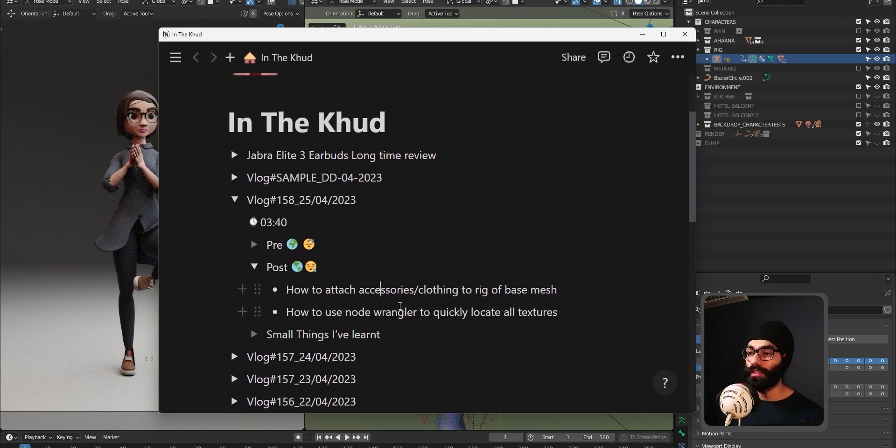
# Switch to the Color Corrected folder and view the ahaana_officeOutfit and ahaana_hotelOutfit images
pyautogui.hotkey('alt', 'Tab')
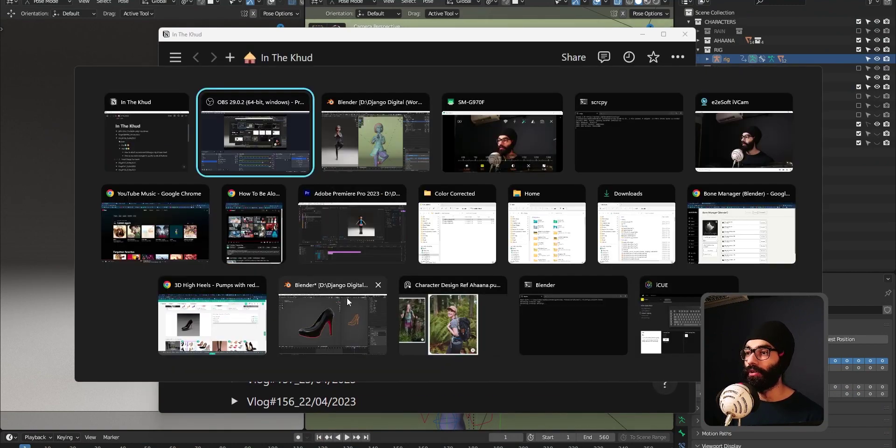
pyautogui.click(469, 238)
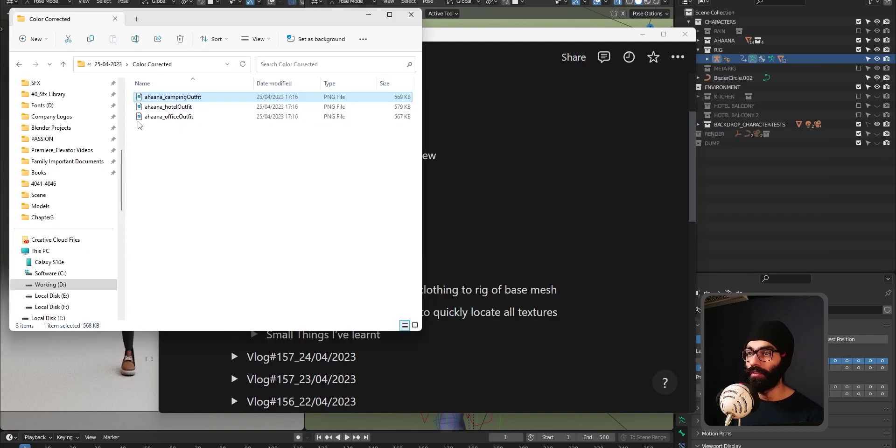
pyautogui.click(187, 118)
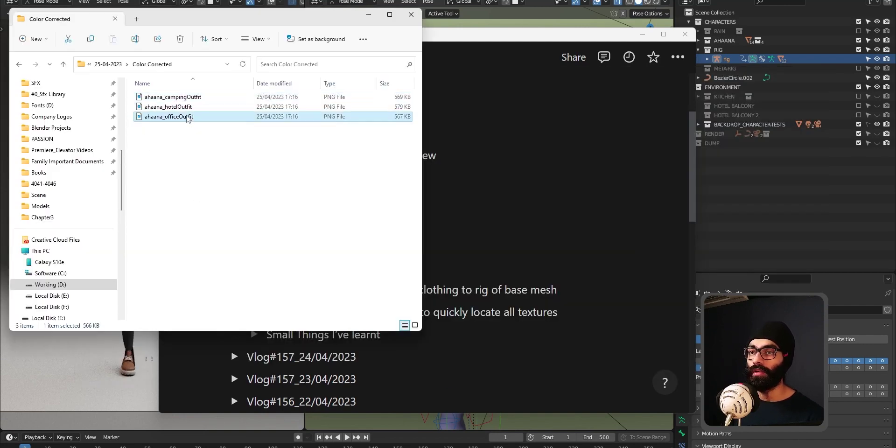
pyautogui.doubleClick(187, 117)
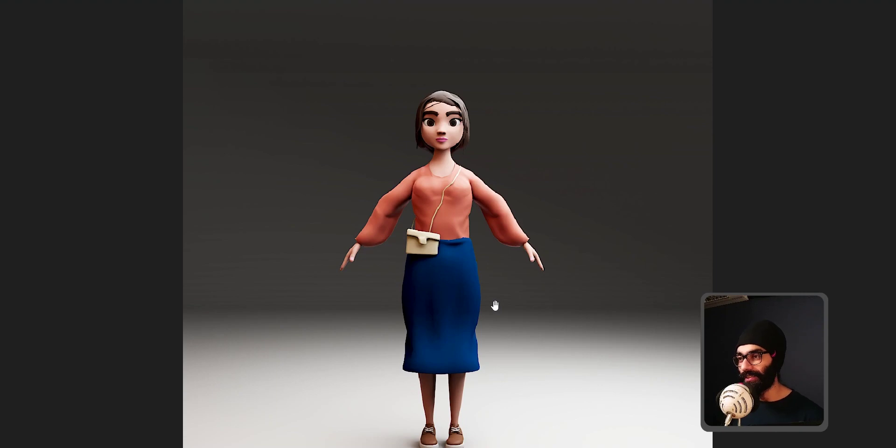
pyautogui.press('Right')
# Open ahaana_campingOutfit from the Color Corrected folder, enlarge its window and examine the outfit up close
pyautogui.hotkey('alt', 'Tab')
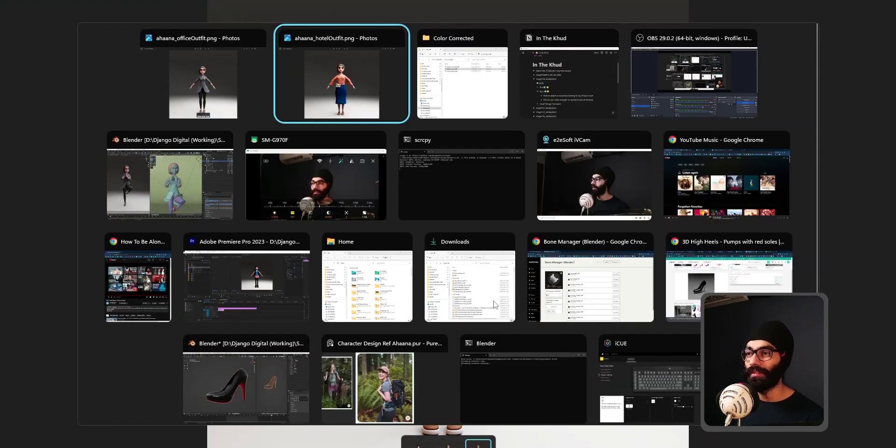
pyautogui.doubleClick(174, 97)
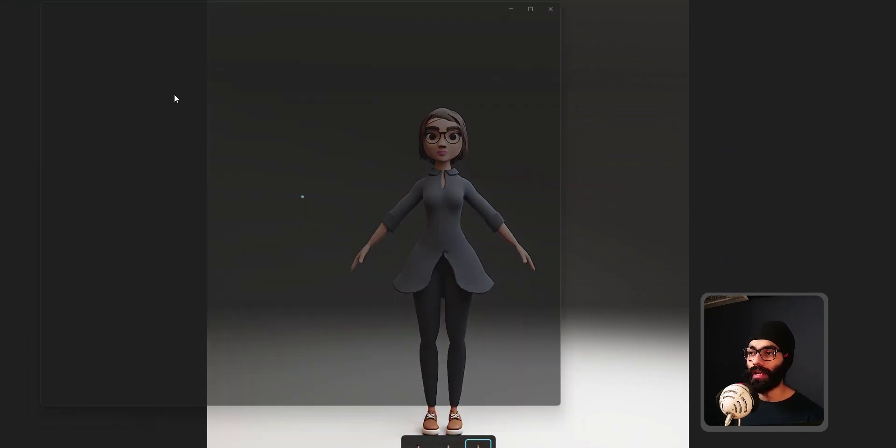
pyautogui.doubleClick(190, 0)
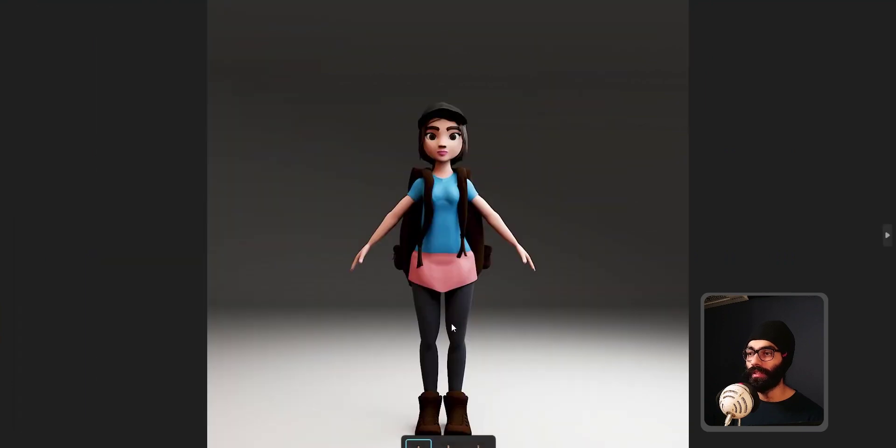
pyautogui.scroll(2, 451, 323)
pyautogui.scroll(2, 456, 410)
pyautogui.moveTo(457, 418); pyautogui.dragTo(450, 369)
pyautogui.moveTo(438, 225); pyautogui.dragTo(435, 351)
pyautogui.scroll(-3, 460, 74)
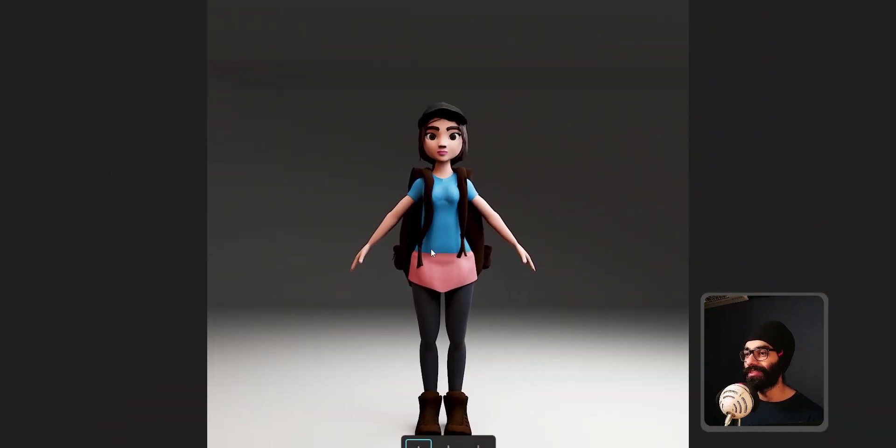
# Switch to the Blender character scene and move the left hand IK control about 0.24 m along X, away from the other hand
pyautogui.hotkey('alt', 'Tab')
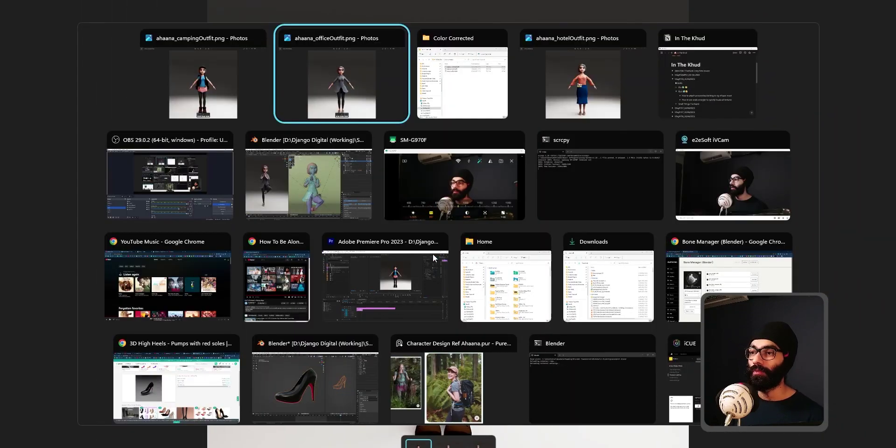
pyautogui.click(345, 194)
pyautogui.moveTo(512, 216); pyautogui.dragTo(431, 201, button='middle')
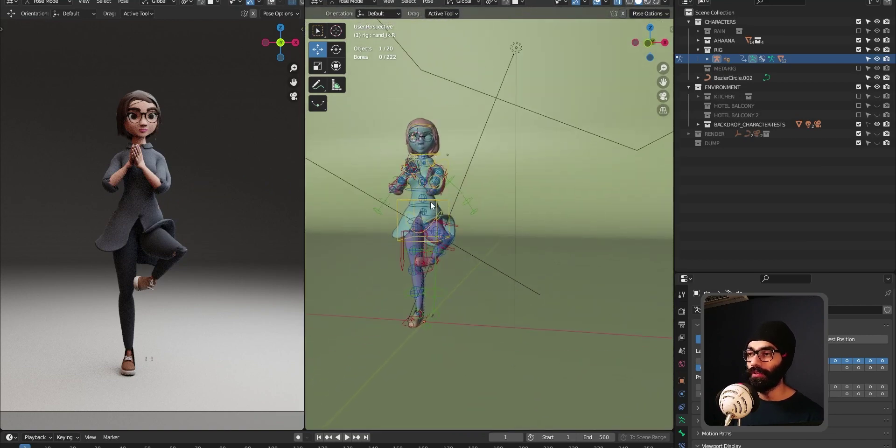
pyautogui.scroll(3, 436, 239)
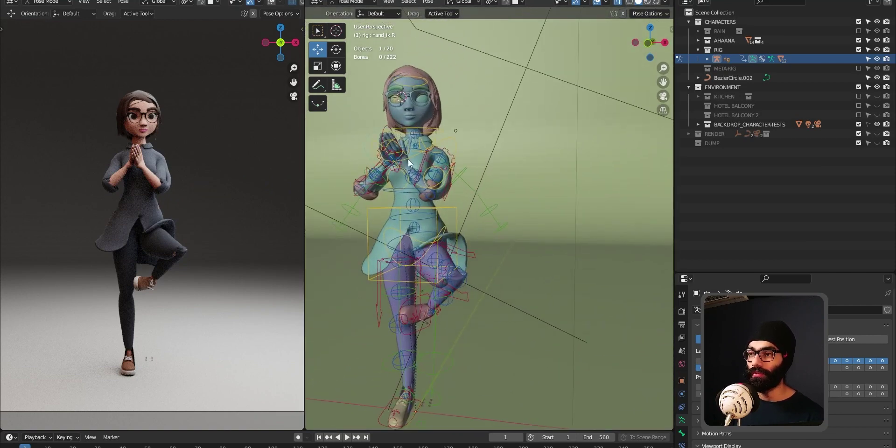
pyautogui.moveTo(418, 194); pyautogui.dragTo(374, 192, button='middle')
pyautogui.click(409, 175)
pyautogui.moveTo(442, 167); pyautogui.dragTo(497, 168)
pyautogui.moveTo(436, 218); pyautogui.dragTo(391, 183, button='middle')
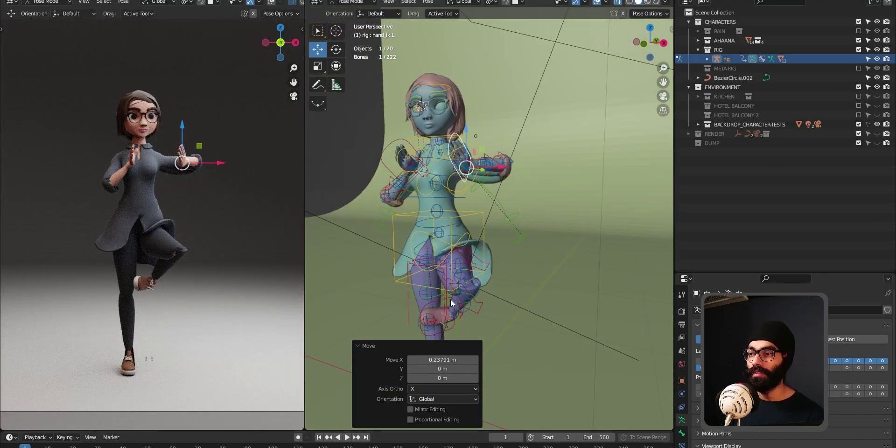
# Try rotating the head control by about -70° around the global Z axis
pyautogui.moveTo(451, 201); pyautogui.dragTo(417, 92, button='middle')
pyautogui.scroll(2, 416, 93)
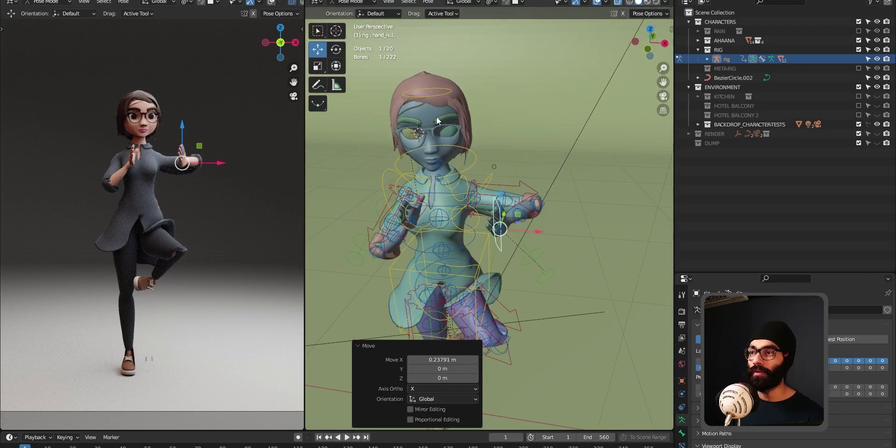
pyautogui.click(434, 97)
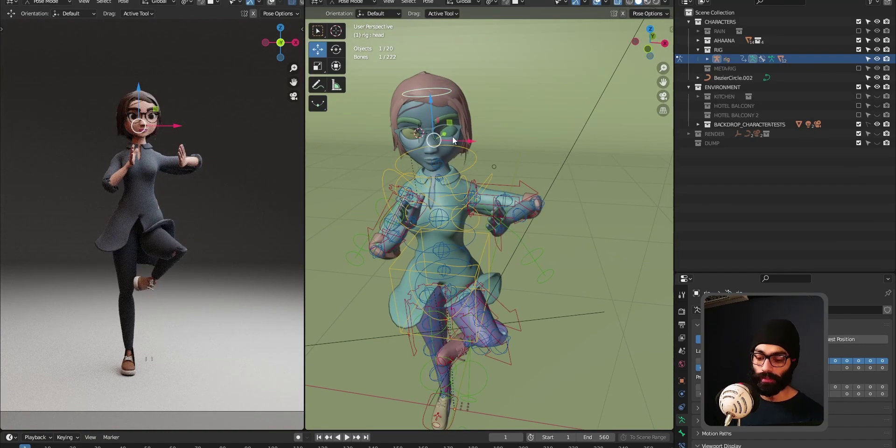
pyautogui.press('r')
pyautogui.press('z')
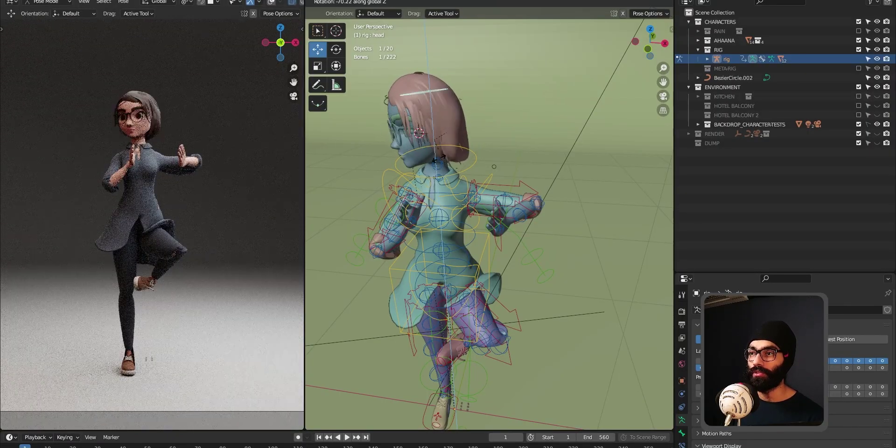
pyautogui.rightClick(443, 156)
# Exclude the AHAANA_OFFICE_OUTFIT collection from the scene and set the camera viewport to Wireframe shading
pyautogui.keyDown('shift'); pyautogui.moveTo(420, 163); pyautogui.dragTo(432, 130, button='middle'); pyautogui.keyUp('shift')
pyautogui.press('`')
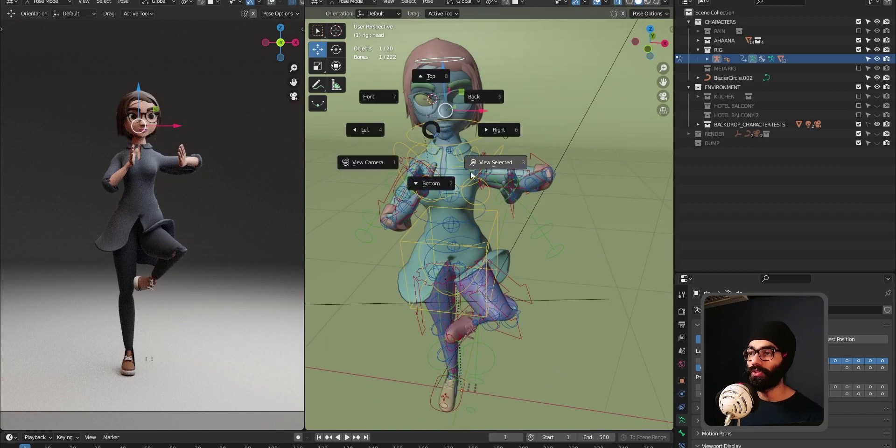
pyautogui.click(390, 97)
pyautogui.moveTo(488, 189); pyautogui.dragTo(486, 203, button='middle')
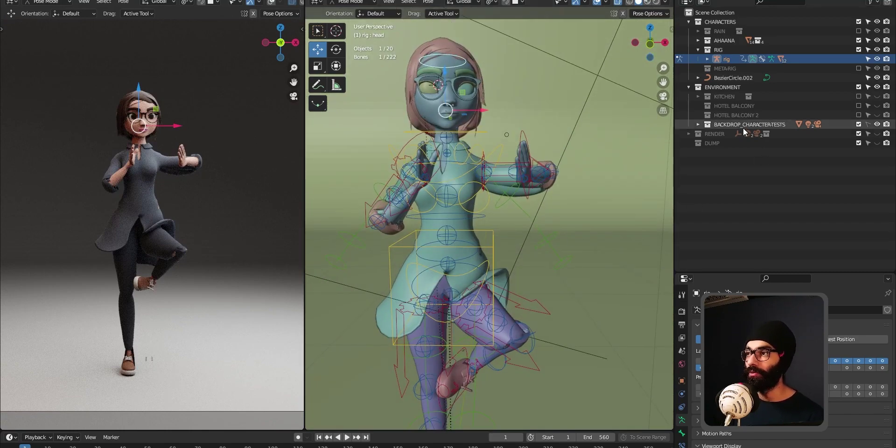
pyautogui.click(698, 50)
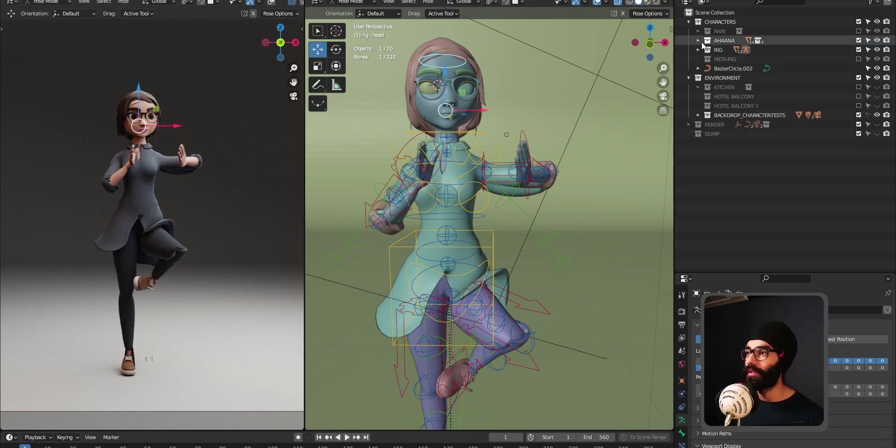
pyautogui.click(698, 41)
pyautogui.click(859, 77)
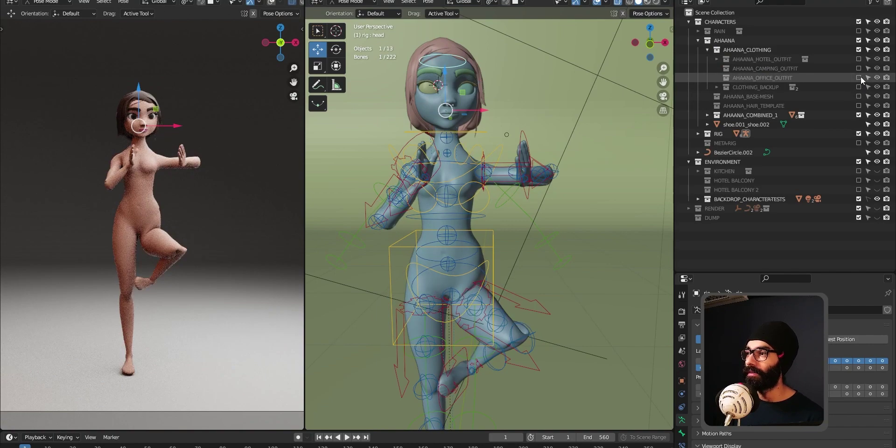
pyautogui.press('z')
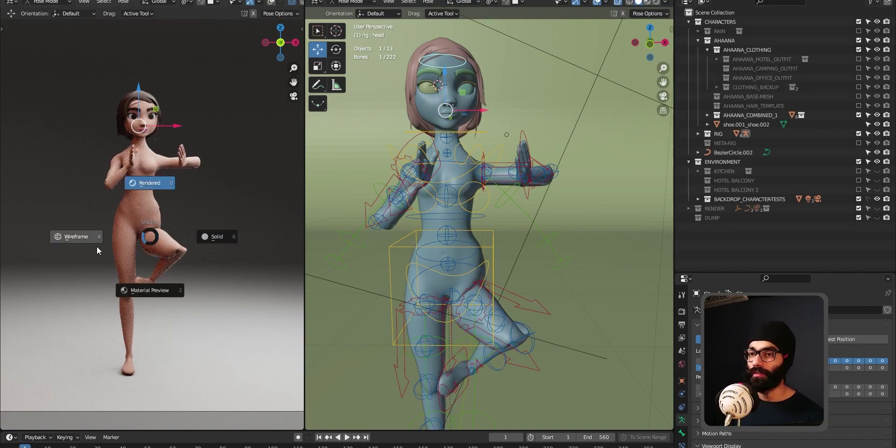
pyautogui.click(97, 247)
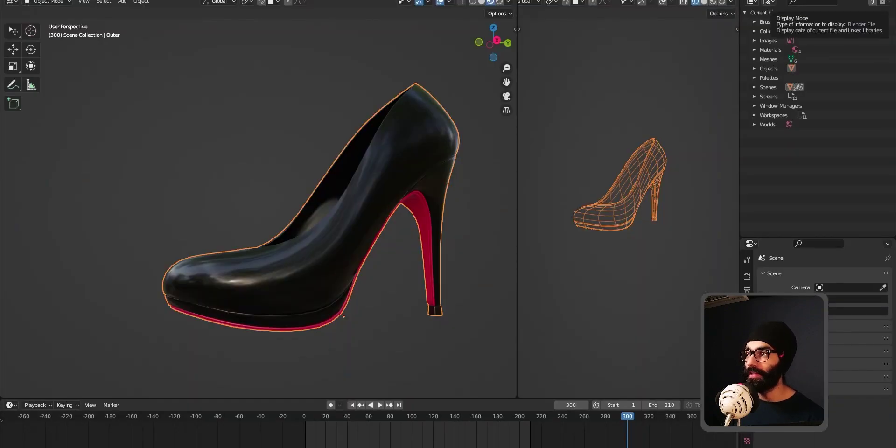
# Switch to the Color Corrected folder and go up to its parent folder 25-04-2023
pyautogui.hotkey('alt', 'Tab')
pyautogui.hotkey('alt', 'Tab')
pyautogui.click(612, 101)
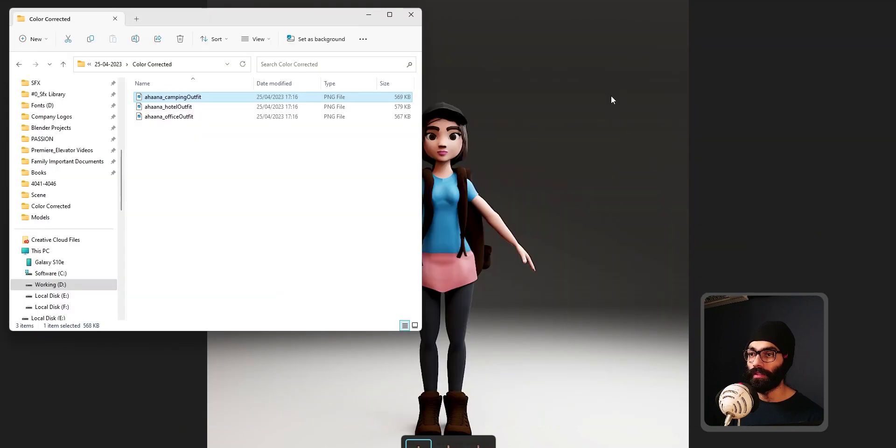
pyautogui.click(113, 64)
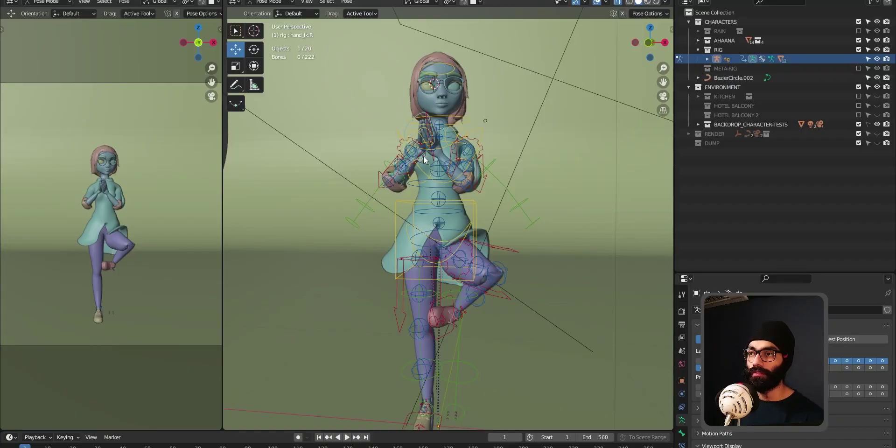
# Preview the camera viewport in Material Preview and set its shading to Rendered
pyautogui.press('z')
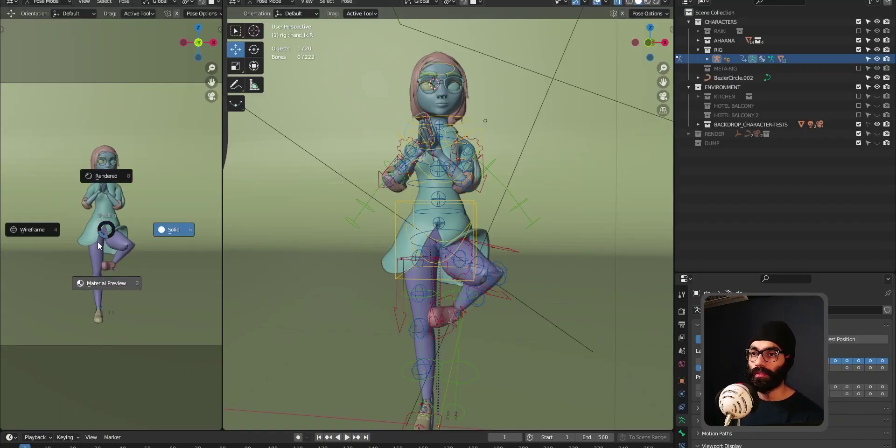
pyautogui.click(111, 286)
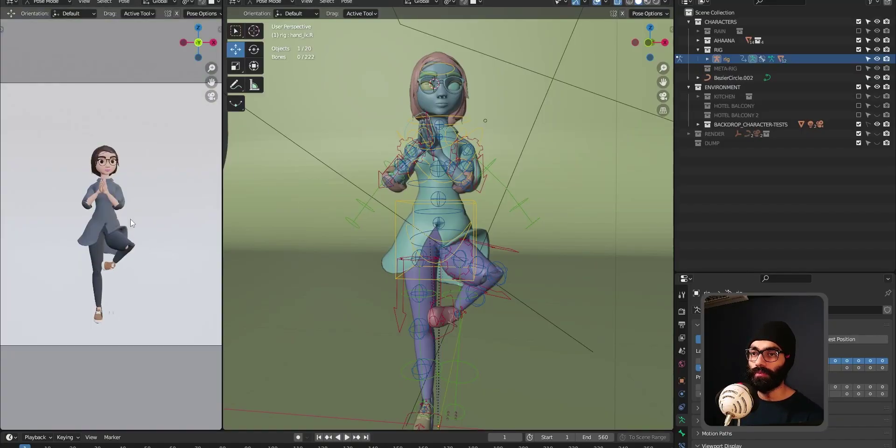
pyautogui.press('z')
pyautogui.click(135, 264)
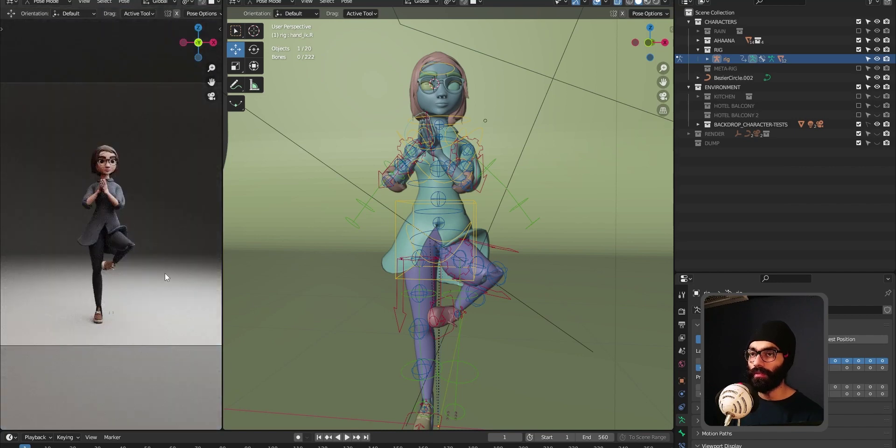
# Enable the AHAANA_CAMPING_OUTFIT collection under AHAANA_CLOTHING and exclude AHAANA_OFFICE_OUTFIT
pyautogui.click(446, 150)
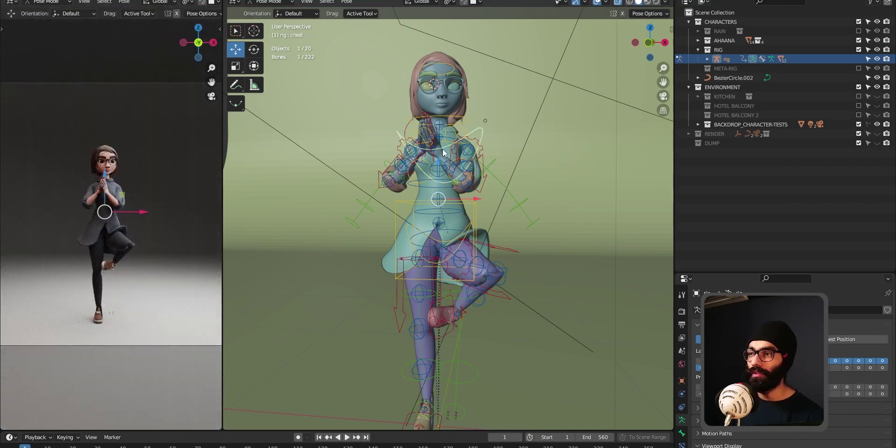
pyautogui.click(699, 49)
pyautogui.click(698, 40)
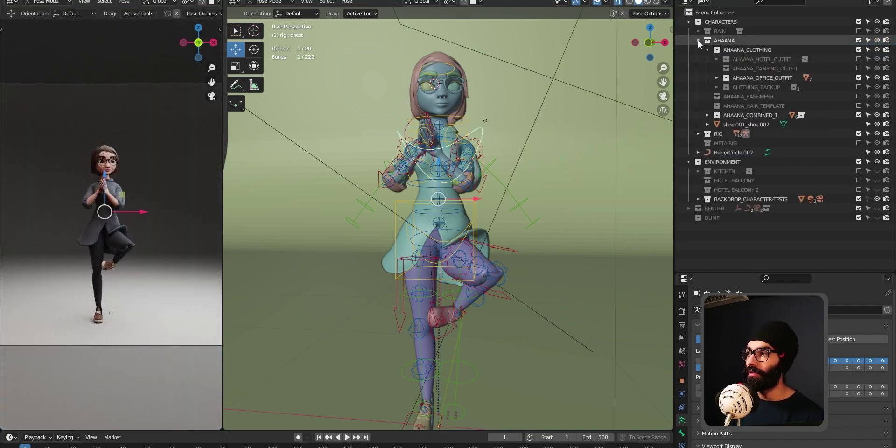
pyautogui.click(859, 68)
pyautogui.click(860, 78)
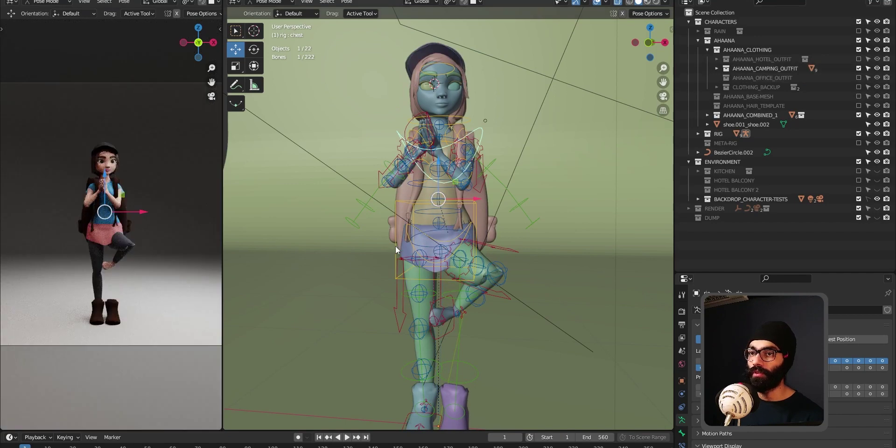
# Clear the rotation and location of all the rig's pose controls
pyautogui.press('a')
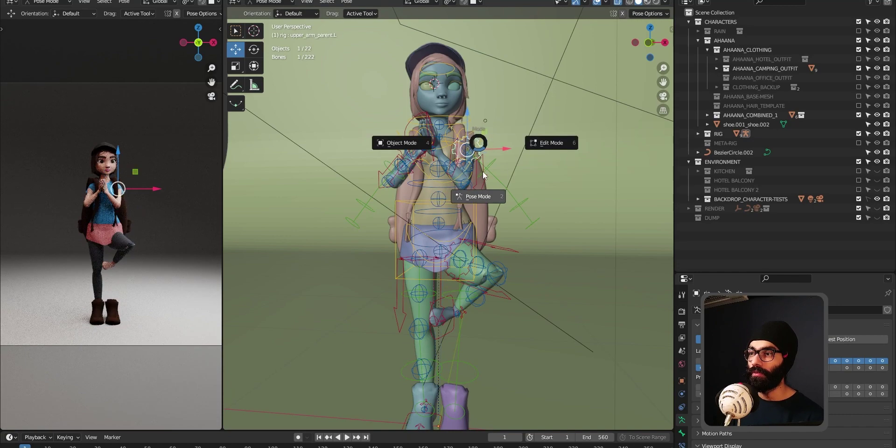
pyautogui.click(488, 193)
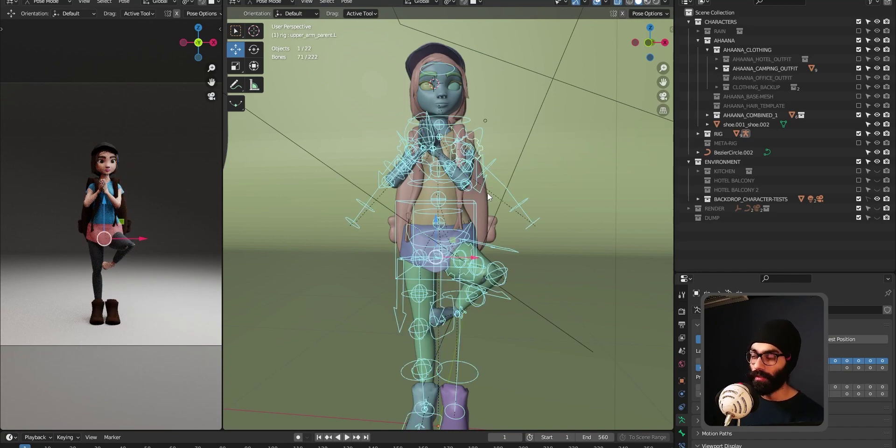
pyautogui.hotkey('alt', 'r')
pyautogui.hotkey('alt', 'g')
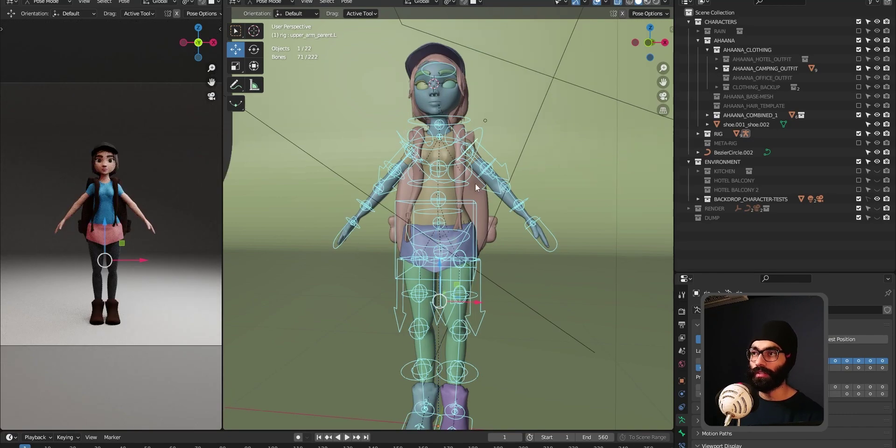
# Try moving the left hand IK control about 0.27 m outwards and up from the body
pyautogui.moveTo(476, 186); pyautogui.dragTo(422, 231, button='middle')
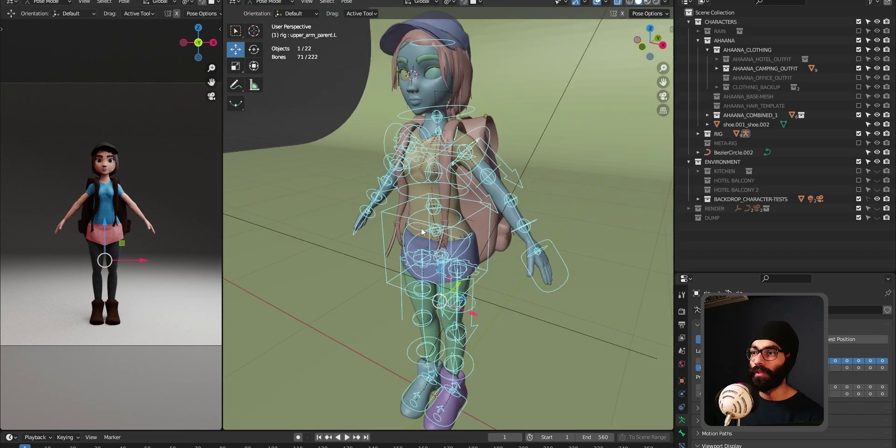
pyautogui.click(554, 294)
pyautogui.keyDown('shift'); pyautogui.moveTo(554, 299); pyautogui.dragTo(530, 250, button='middle'); pyautogui.keyUp('shift')
pyautogui.moveTo(439, 281); pyautogui.dragTo(466, 253, button='middle')
pyautogui.scroll(-2, 467, 251)
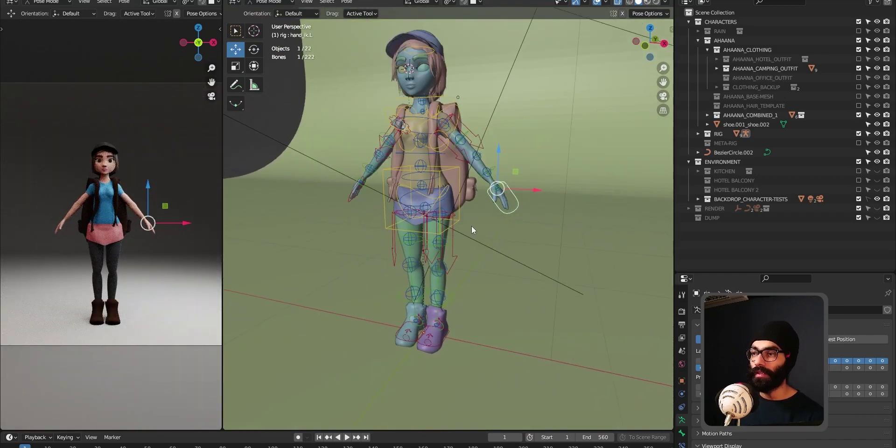
pyautogui.press('g')
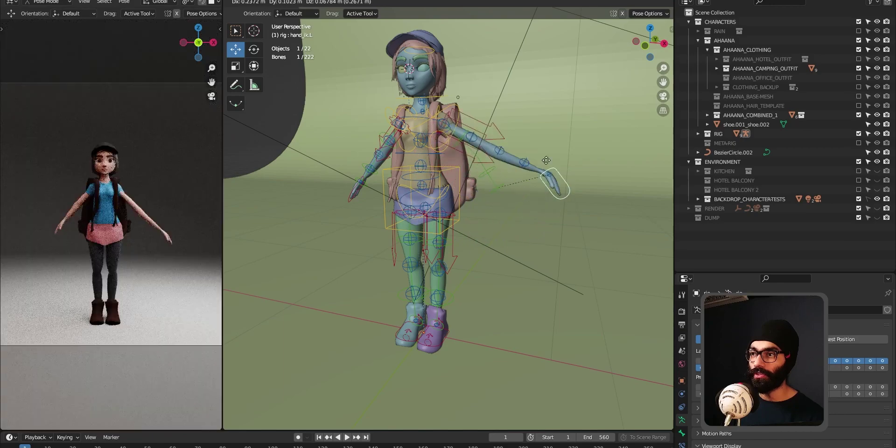
pyautogui.rightClick(518, 205)
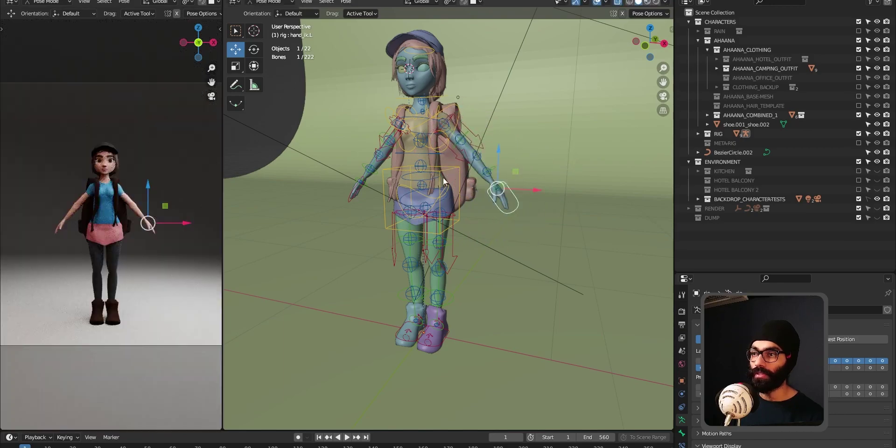
# Try lowering the torso control by about 0.08 m to test how the camping outfit follows
pyautogui.click(444, 182)
pyautogui.press('g')
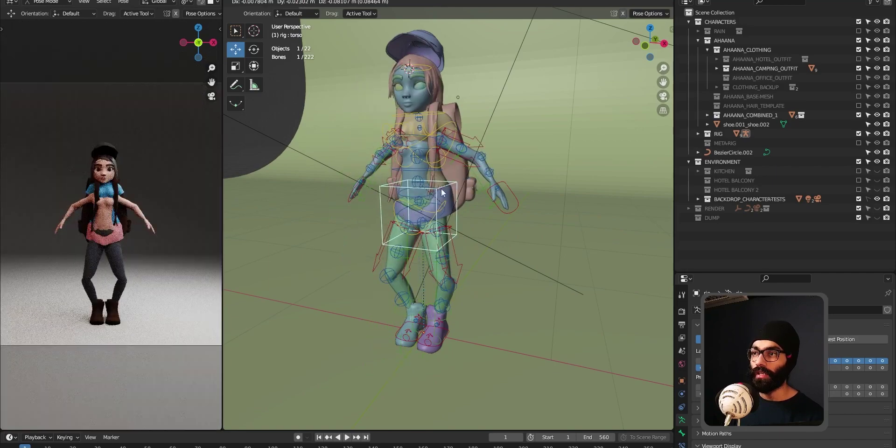
pyautogui.click(443, 191)
pyautogui.moveTo(442, 192); pyautogui.dragTo(441, 109, button='middle')
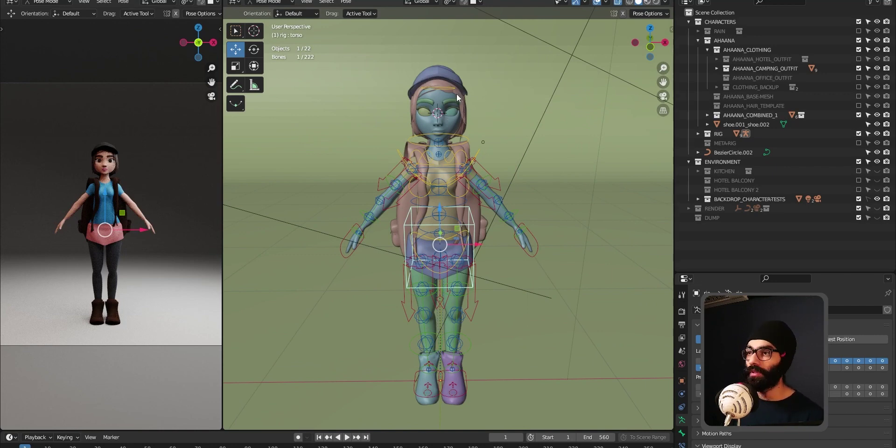
# Try rotating the head control around the global Z axis to test the cap
pyautogui.moveTo(456, 94); pyautogui.dragTo(401, 211, button='middle')
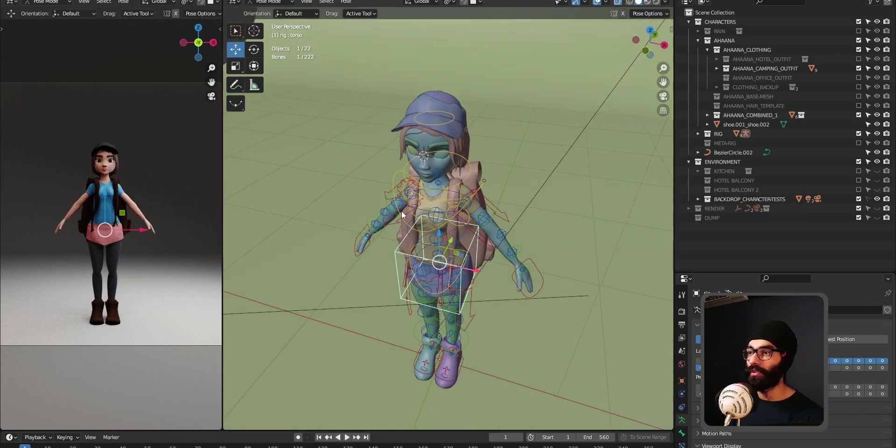
pyautogui.scroll(2, 432, 187)
pyautogui.moveTo(433, 185); pyautogui.dragTo(463, 119, button='middle')
pyautogui.click(453, 79)
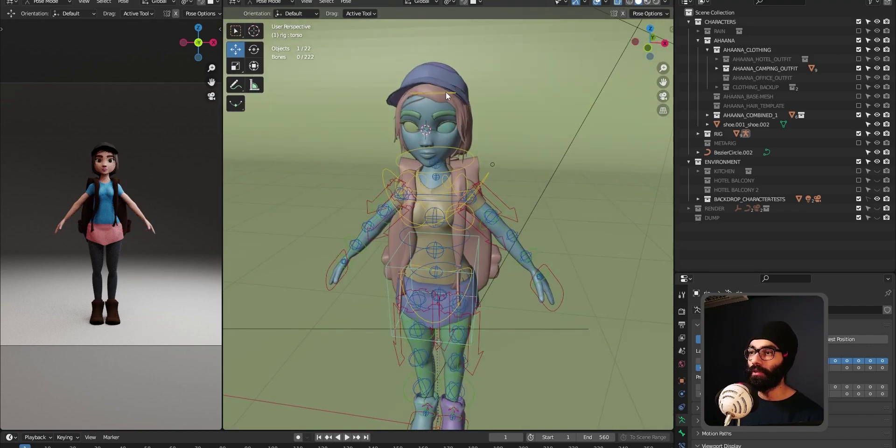
pyautogui.press('Tab')
pyautogui.click(364, 158)
pyautogui.click(447, 90)
pyautogui.moveTo(469, 121); pyautogui.dragTo(449, 118, button='middle')
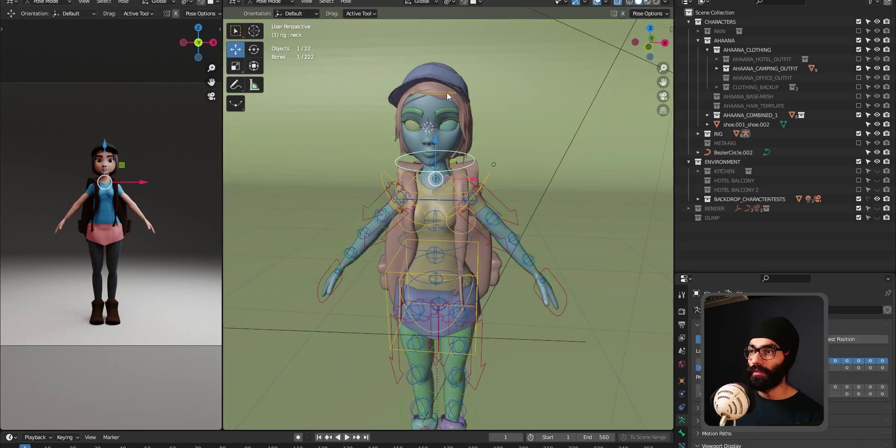
pyautogui.click(447, 93)
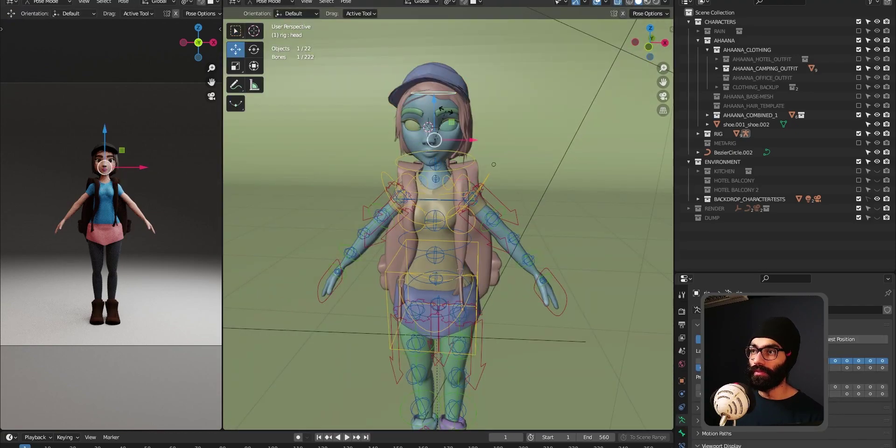
pyautogui.press('r')
pyautogui.press('z')
pyautogui.press('Escape')
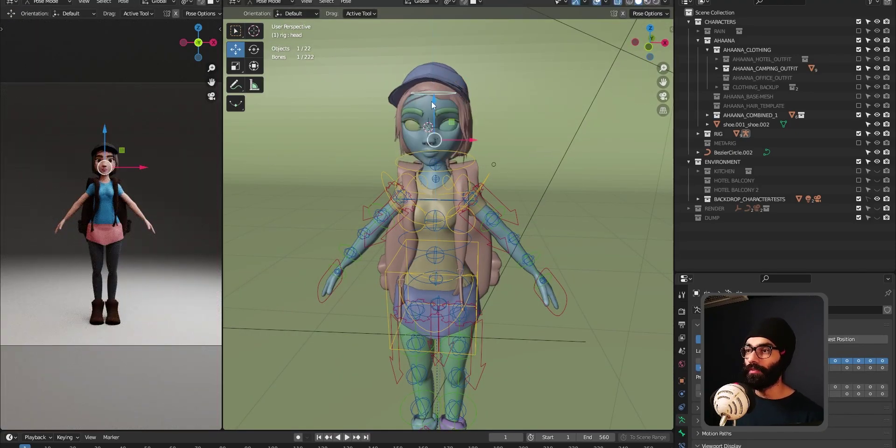
# Leave Pose Mode for Object Mode and select the cap mesh
pyautogui.click(450, 75)
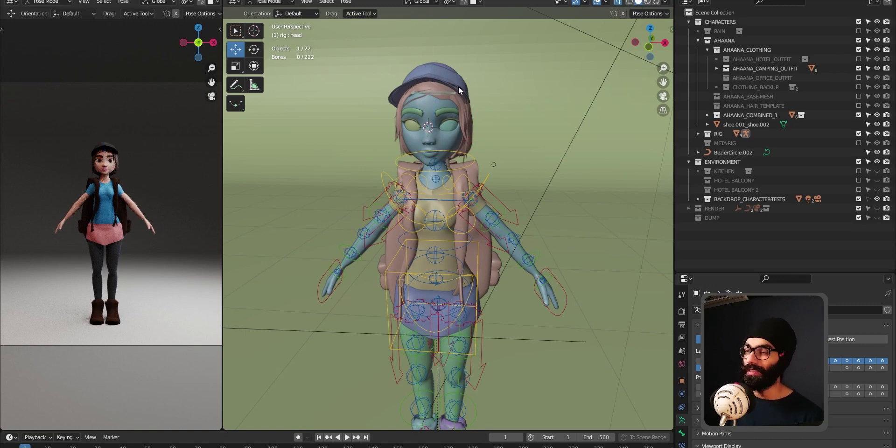
pyautogui.hotkey('ctrl', 'Tab')
pyautogui.click(379, 166)
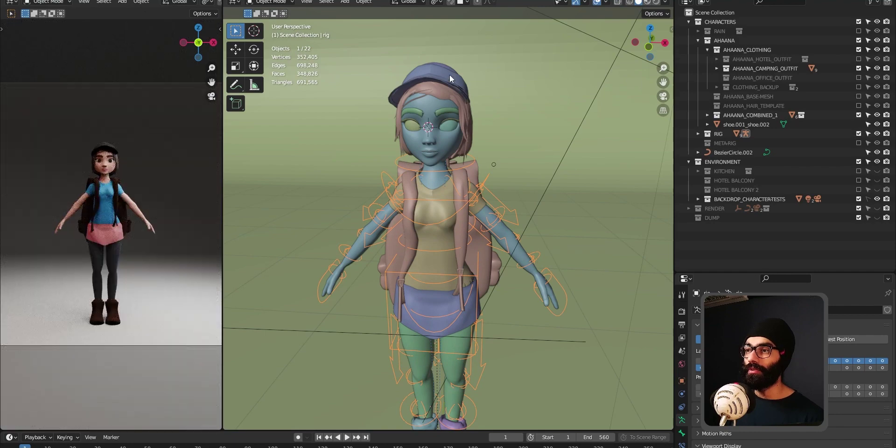
pyautogui.click(449, 75)
pyautogui.moveTo(432, 154); pyautogui.dragTo(469, 146, button='middle')
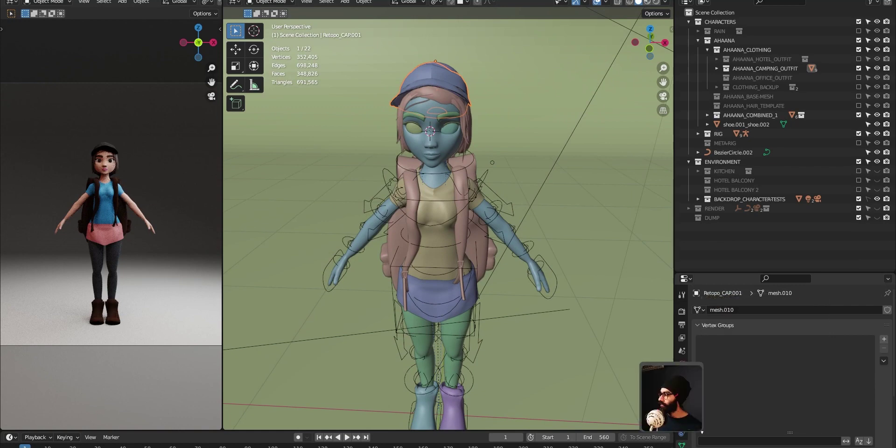
# Widen the 3D viewport and check the cap's vertex groups in its mesh data properties
pyautogui.moveTo(672, 361); pyautogui.dragTo(733, 373)
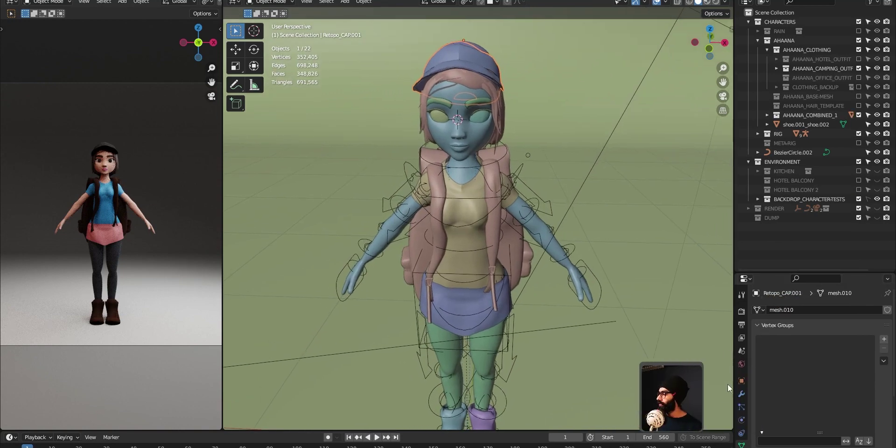
pyautogui.scroll(-3, 753, 437)
pyautogui.scroll(-2, 742, 434)
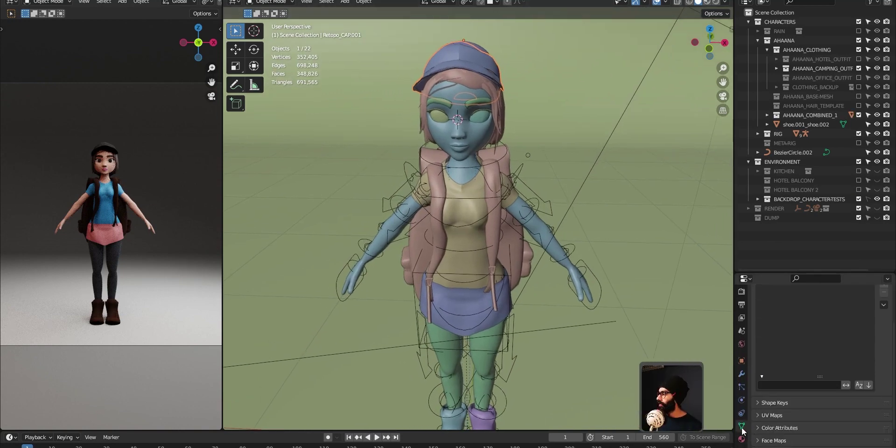
pyautogui.scroll(3, 807, 364)
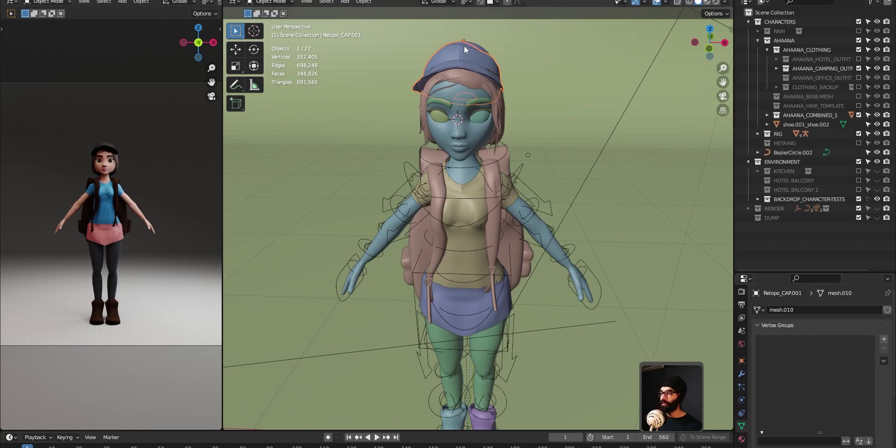
# Add the rig to the cap selection as the active object and parent the cap to it With Empty Groups
pyautogui.moveTo(478, 54); pyautogui.dragTo(448, 130, button='middle')
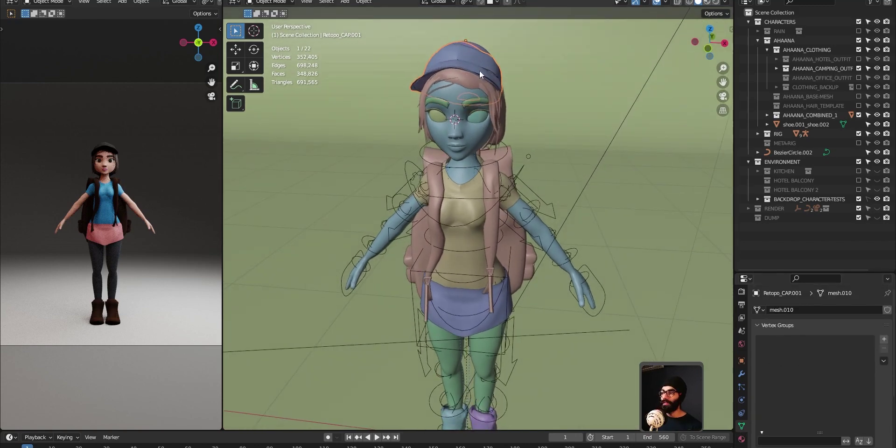
pyautogui.keyDown('shift'); pyautogui.click(520, 177); pyautogui.keyUp('shift')
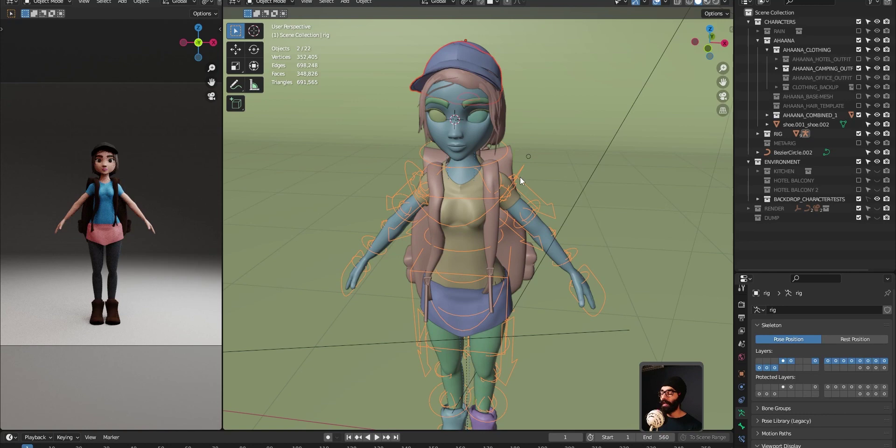
pyautogui.moveTo(520, 177); pyautogui.dragTo(525, 159, button='middle')
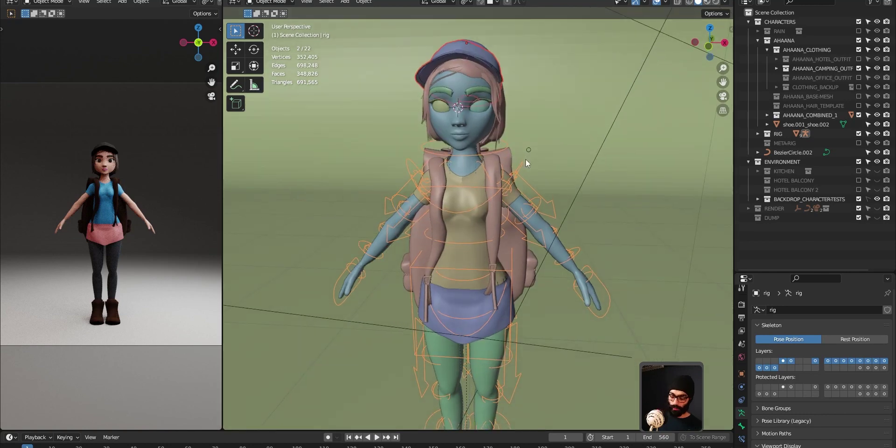
pyautogui.hotkey('ctrl', 'p')
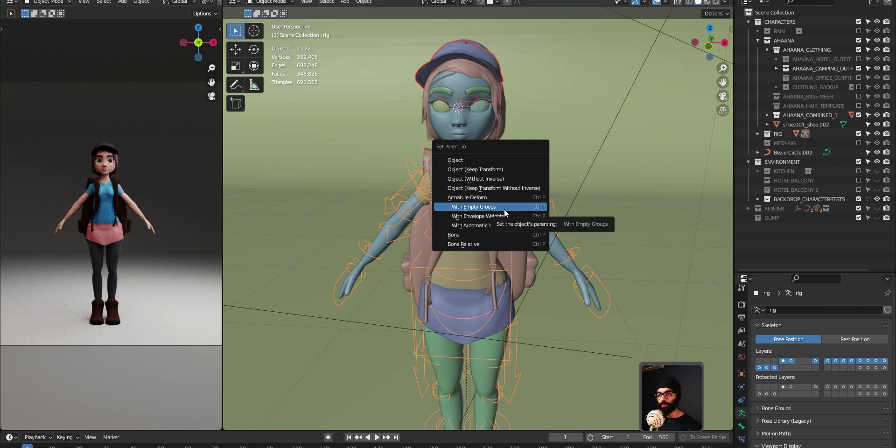
pyautogui.click(504, 209)
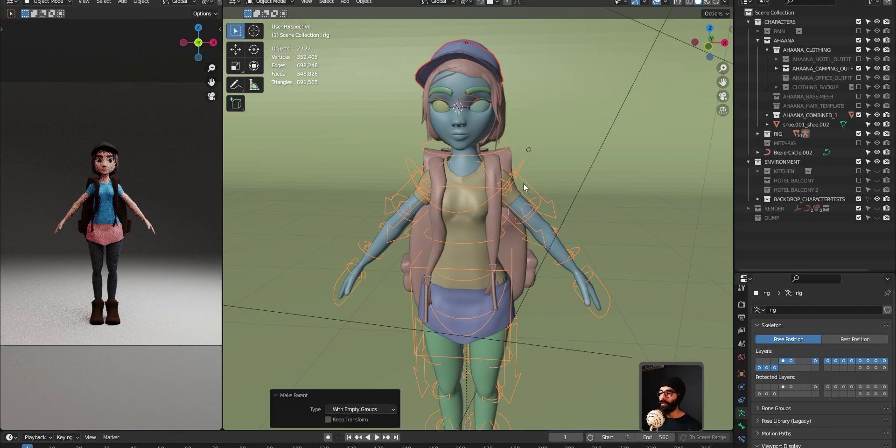
pyautogui.moveTo(523, 183); pyautogui.dragTo(498, 200, button='middle')
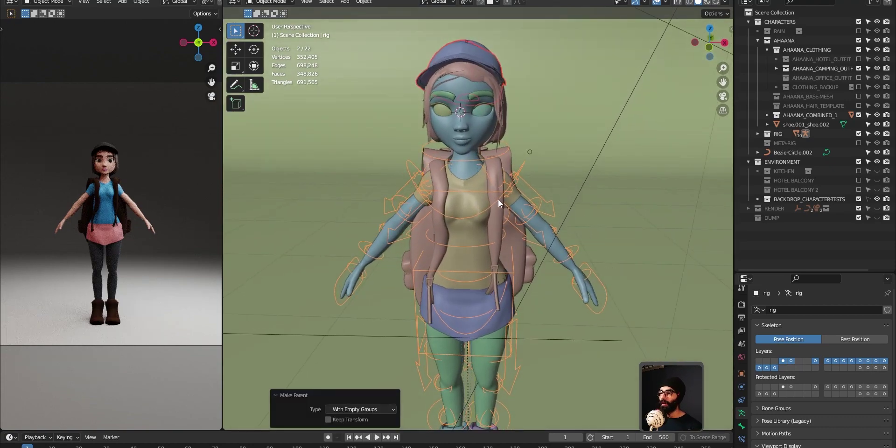
# Select the body mesh plus the cap as the active object and enter Weight Paint mode
pyautogui.click(475, 193)
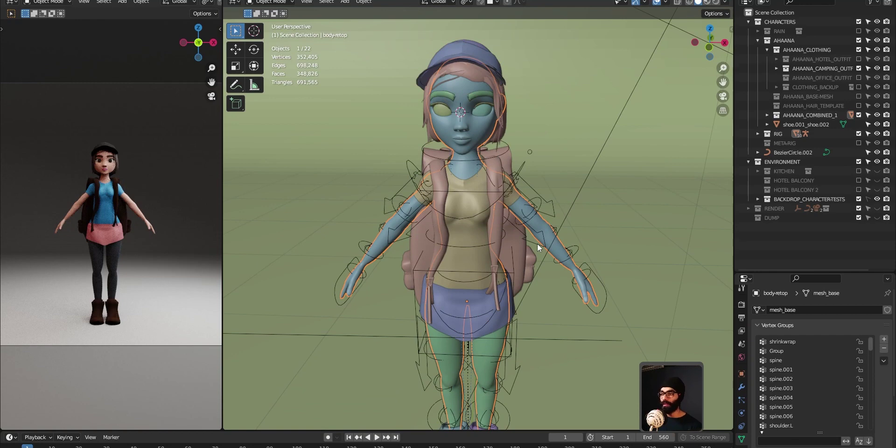
pyautogui.keyDown('shift'); pyautogui.click(478, 49); pyautogui.keyUp('shift')
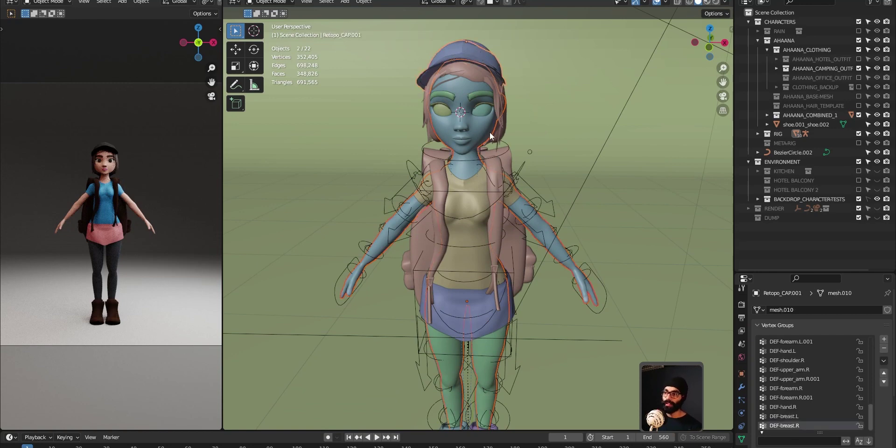
pyautogui.moveTo(473, 170); pyautogui.dragTo(474, 161, button='middle')
pyautogui.hotkey('ctrl', 'Tab')
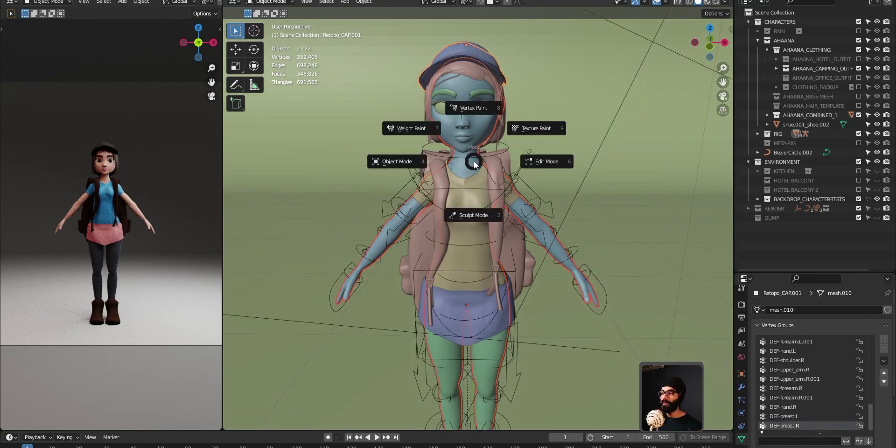
pyautogui.click(423, 129)
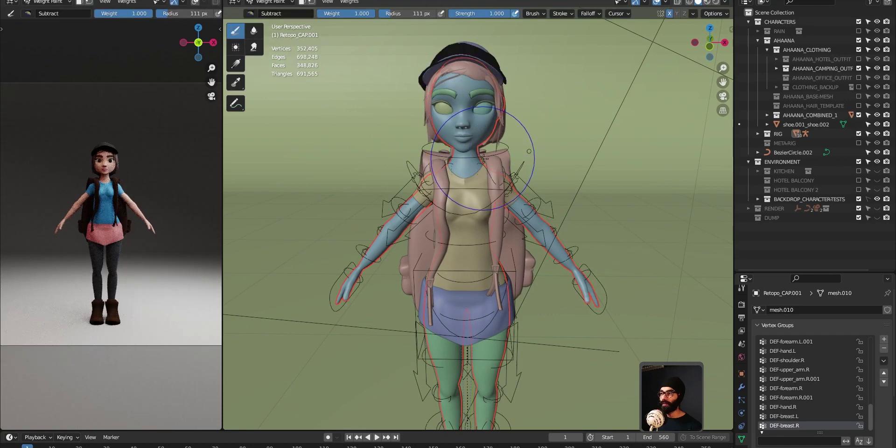
# Transfer the body mesh's weights to the cap with the source layers selection set to By Name
pyautogui.click(359, 3)
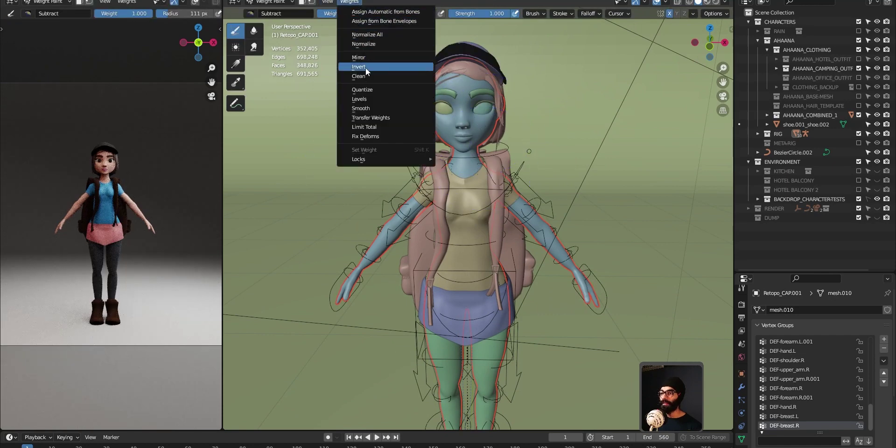
pyautogui.click(373, 117)
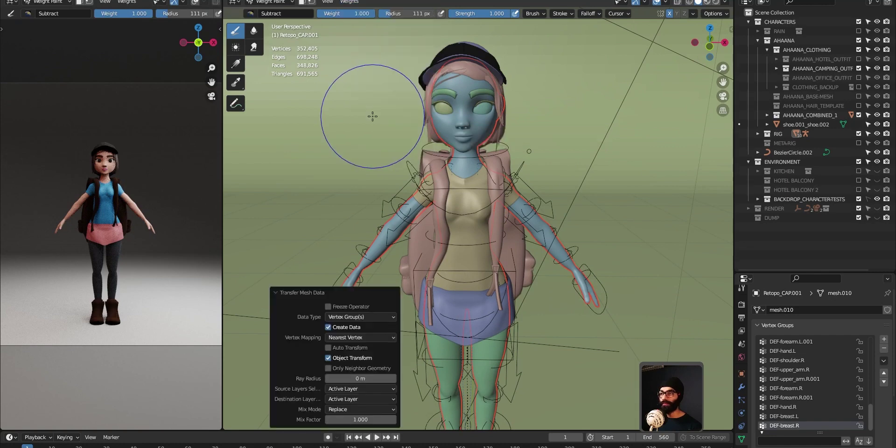
pyautogui.click(343, 390)
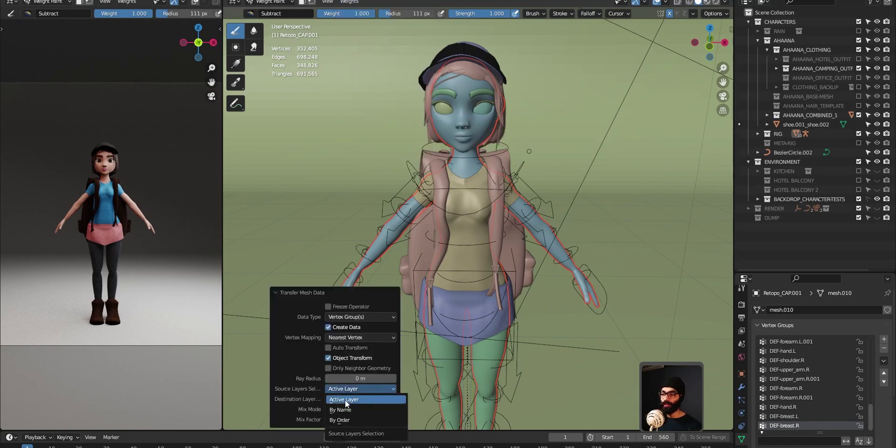
pyautogui.click(334, 391)
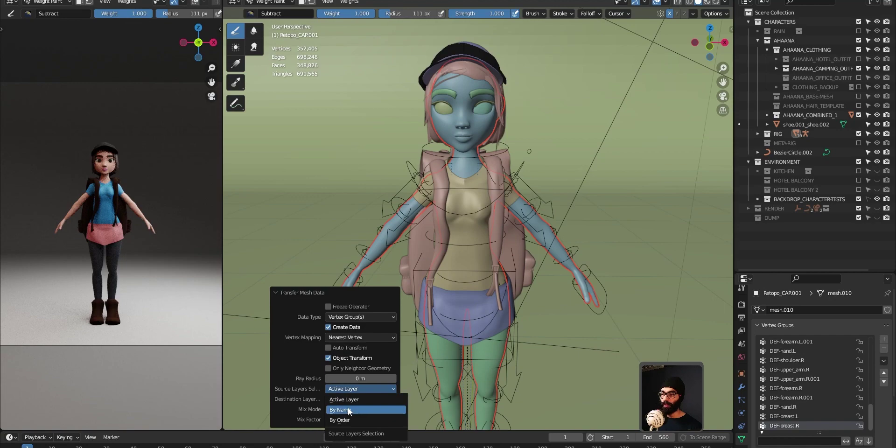
pyautogui.click(348, 408)
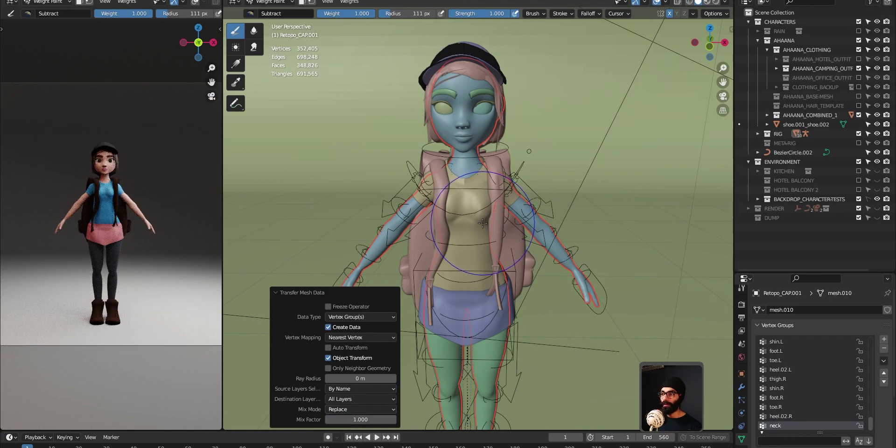
# Leave Weight Paint mode, select the rig and switch it to Pose Mode
pyautogui.hotkey('ctrl', 'Tab')
pyautogui.click(287, 221)
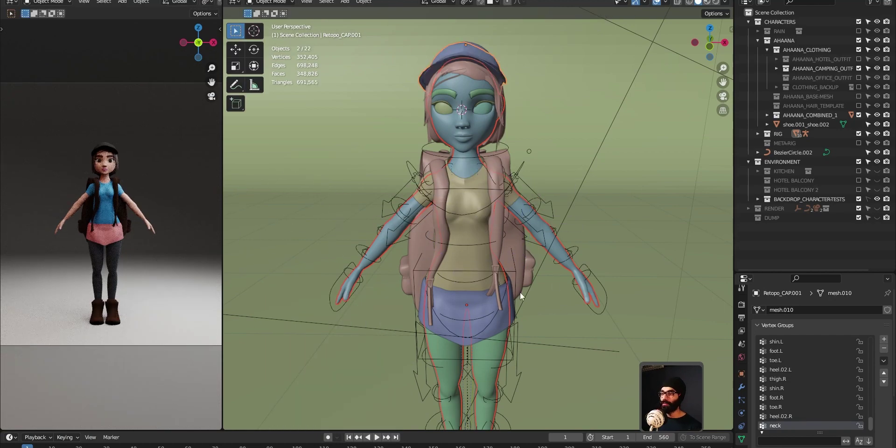
pyautogui.click(590, 274)
pyautogui.hotkey('ctrl', 'Tab')
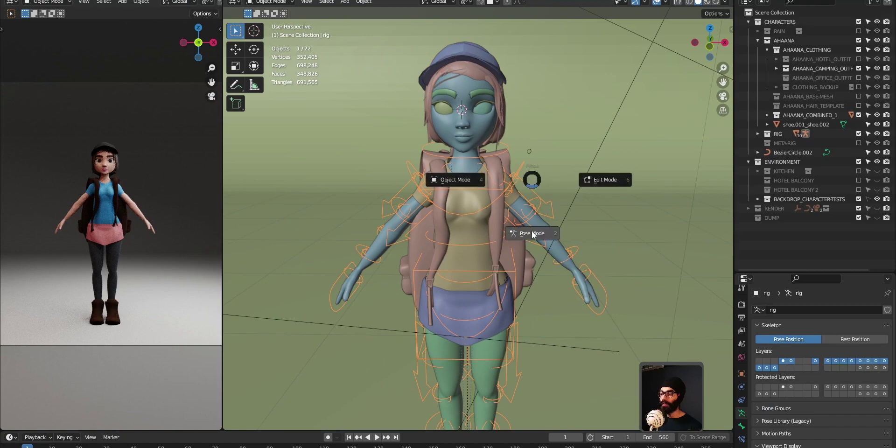
pyautogui.click(533, 234)
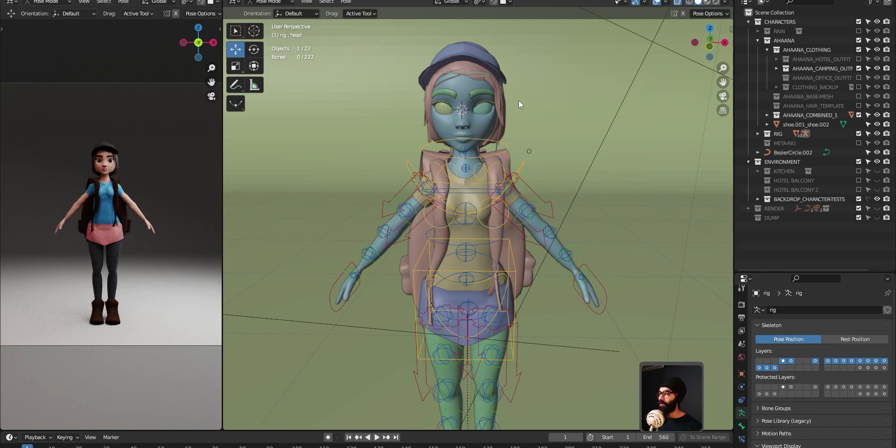
# Test the cap's weights by rotating the head bone about the Z axis, then cancel the rotation
pyautogui.click(489, 73)
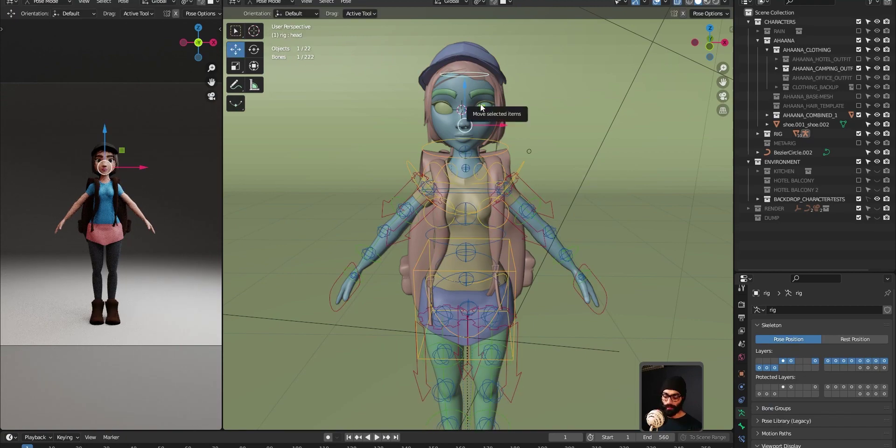
pyautogui.press('r')
pyautogui.press('z')
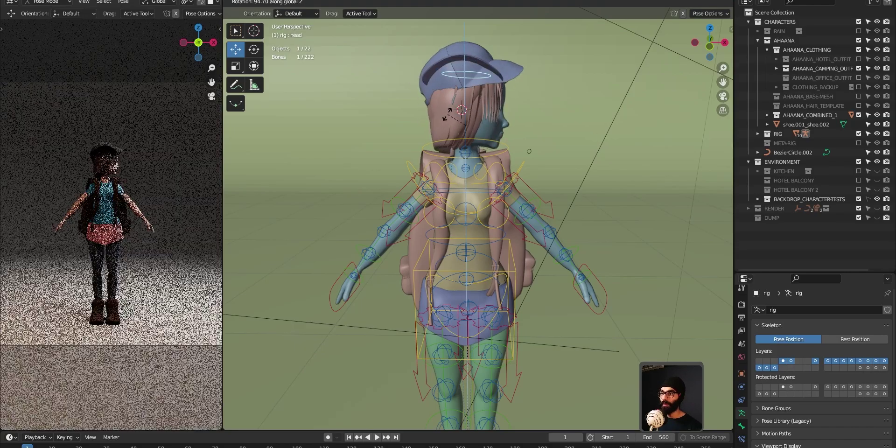
pyautogui.rightClick(487, 117)
# Select the leftover CAP object that has no vertex groups and delete it
pyautogui.moveTo(495, 103); pyautogui.dragTo(460, 140, button='middle')
pyautogui.moveTo(460, 109)
pyautogui.mouseDown()
pyautogui.moveTo(464, 66)
pyautogui.moveTo(472, 116)
pyautogui.mouseUp()
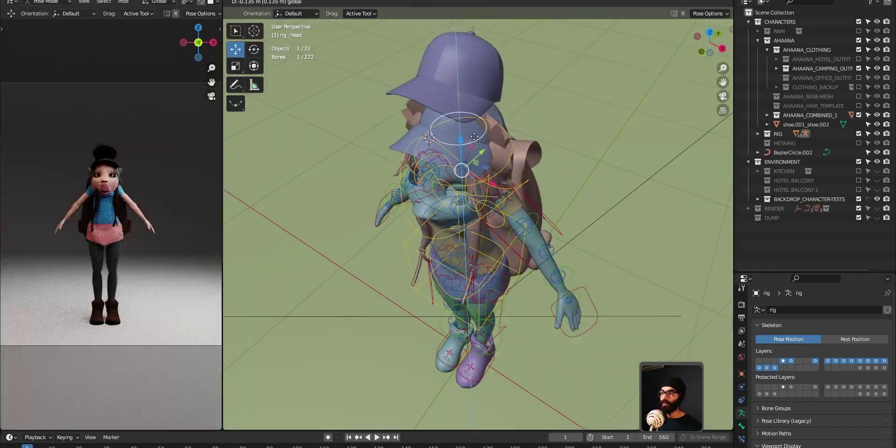
pyautogui.click(449, 58)
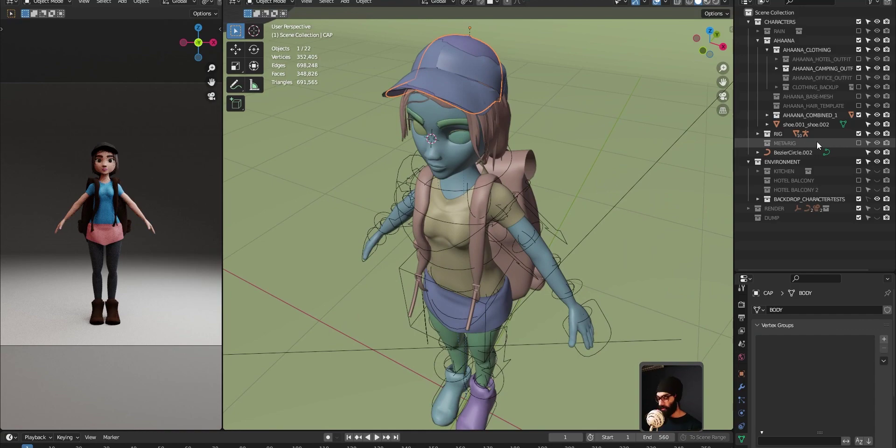
pyautogui.press('KP_Decimal')
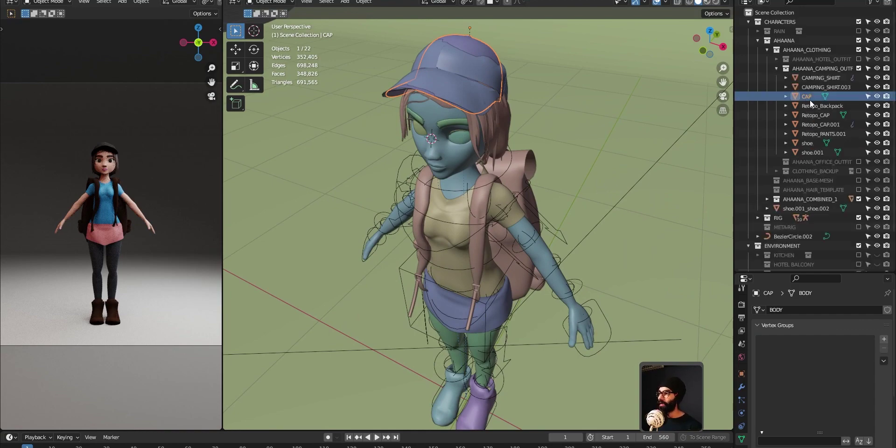
pyautogui.press('x')
pyautogui.click(470, 110)
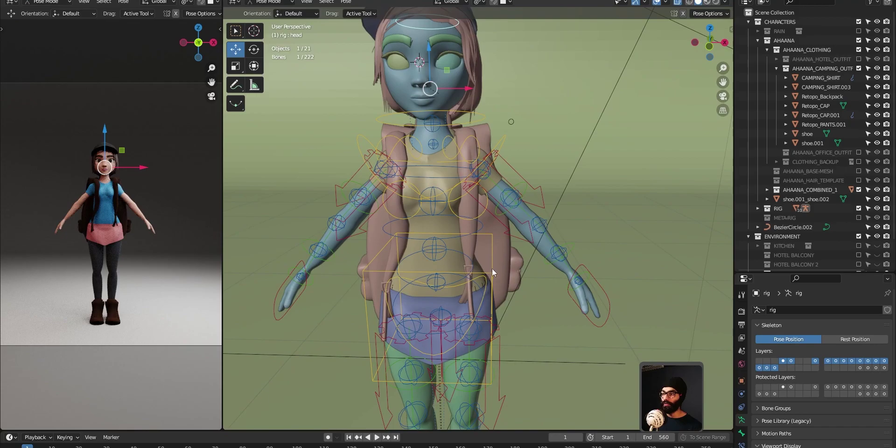
# Test how the clothing follows by moving the torso bone down, then undo the move
pyautogui.click(493, 293)
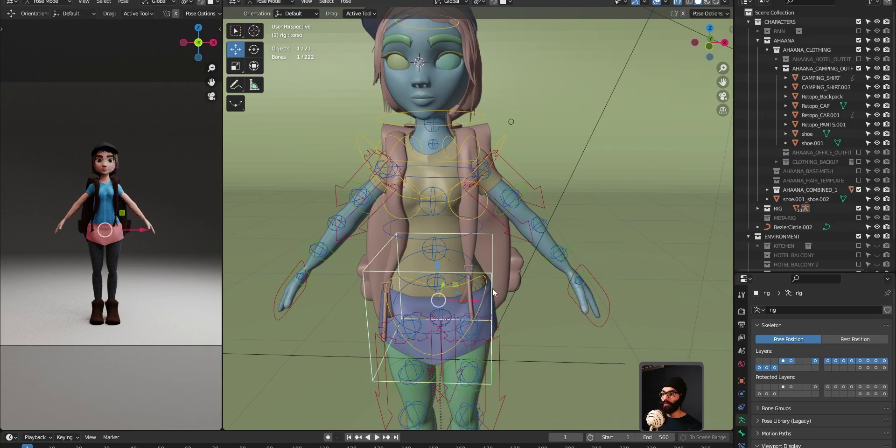
pyautogui.moveTo(494, 293); pyautogui.dragTo(477, 277, button='middle')
pyautogui.moveTo(438, 266); pyautogui.dragTo(439, 299)
pyautogui.hotkey('ctrl', 'z')
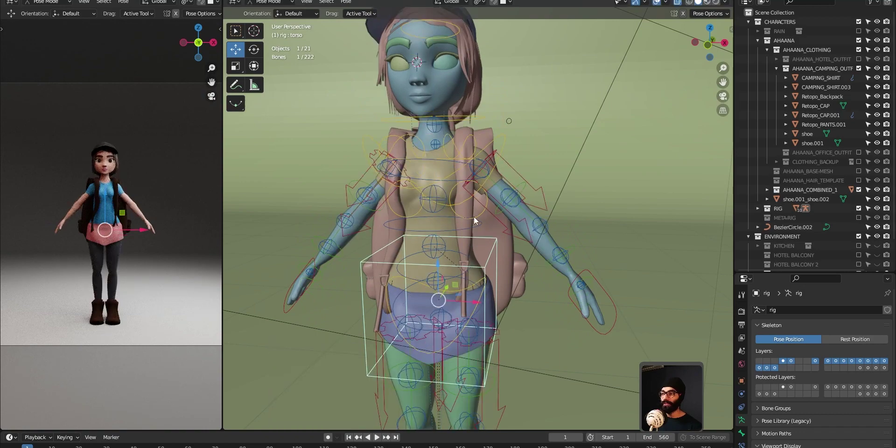
# Select the camping shirt and look through its vertex groups
pyautogui.click(402, 208)
pyautogui.moveTo(405, 208); pyautogui.dragTo(400, 208, button='middle')
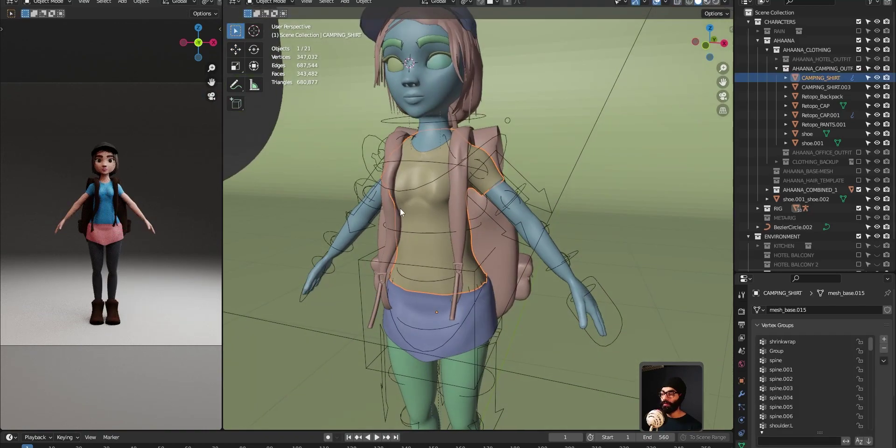
pyautogui.keyDown('shift'); pyautogui.click(538, 189); pyautogui.keyUp('shift')
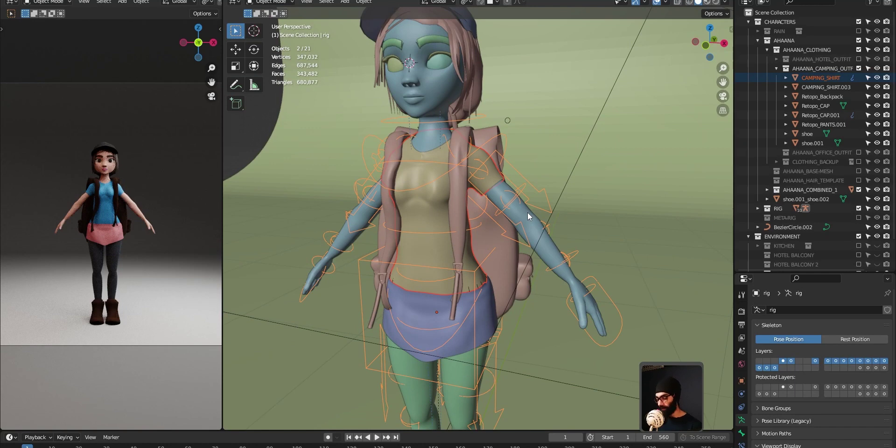
pyautogui.click(429, 171)
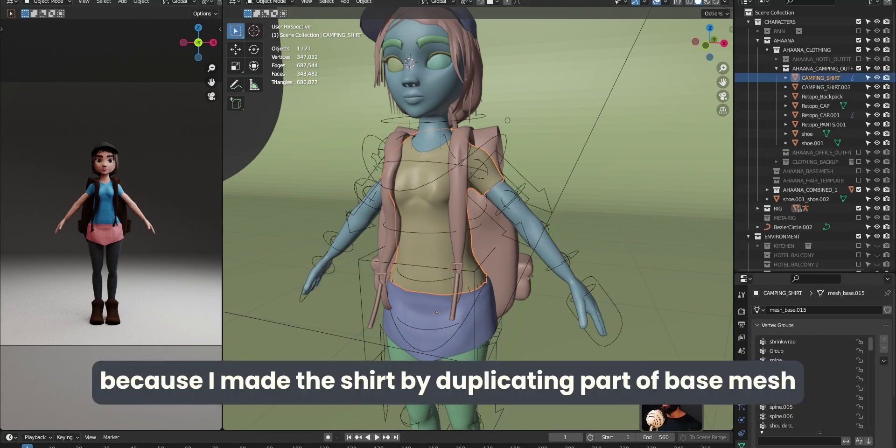
pyautogui.scroll(-3, 791, 388)
pyautogui.scroll(6, 812, 382)
# Enlarge the properties area and delete all vertex groups from the camping shirt
pyautogui.moveTo(812, 275); pyautogui.dragTo(813, 207)
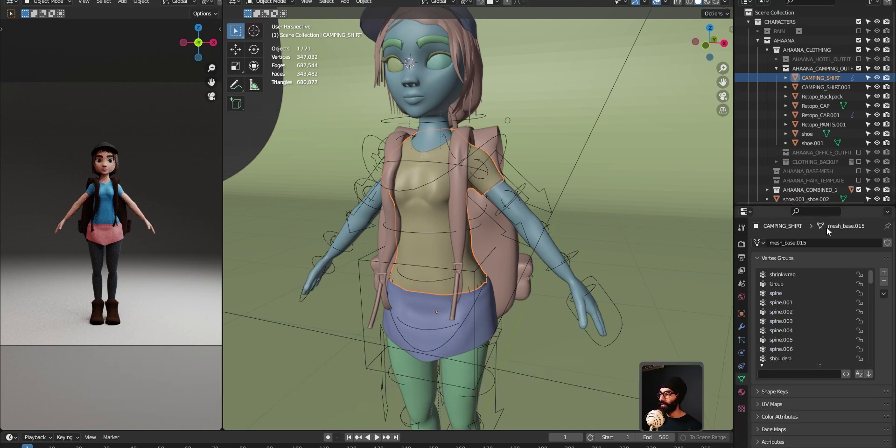
pyautogui.click(884, 293)
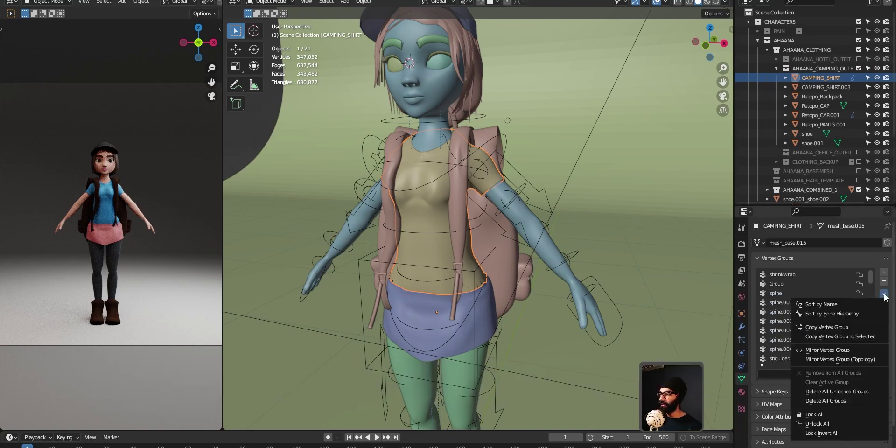
pyautogui.click(836, 401)
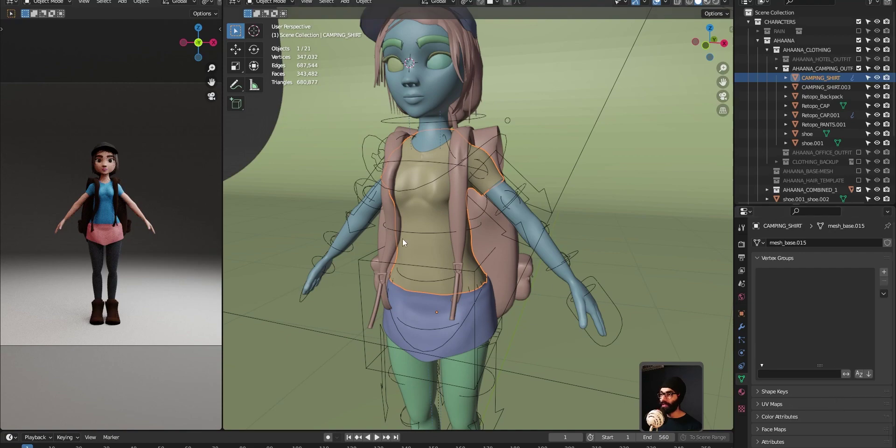
pyautogui.press('g')
pyautogui.rightClick(383, 268)
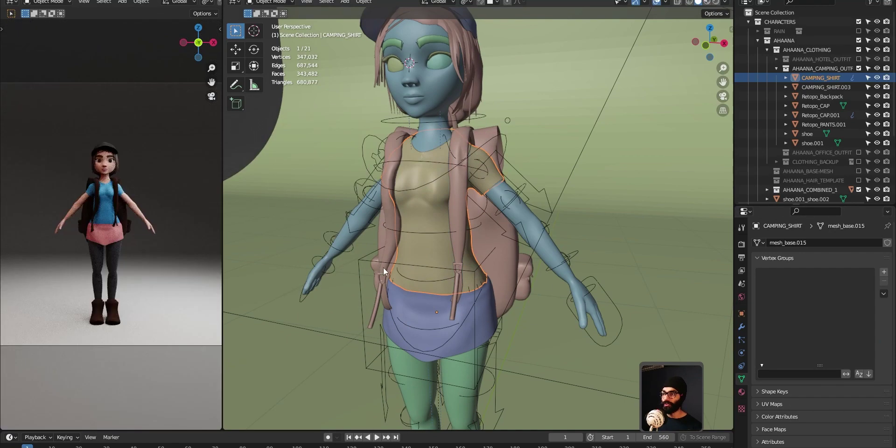
# Add the rig to the shirt selection as the active object and parent the shirt to it With Empty Groups
pyautogui.keyDown('shift'); pyautogui.click(541, 189); pyautogui.keyUp('shift')
pyautogui.hotkey('ctrl', 'p')
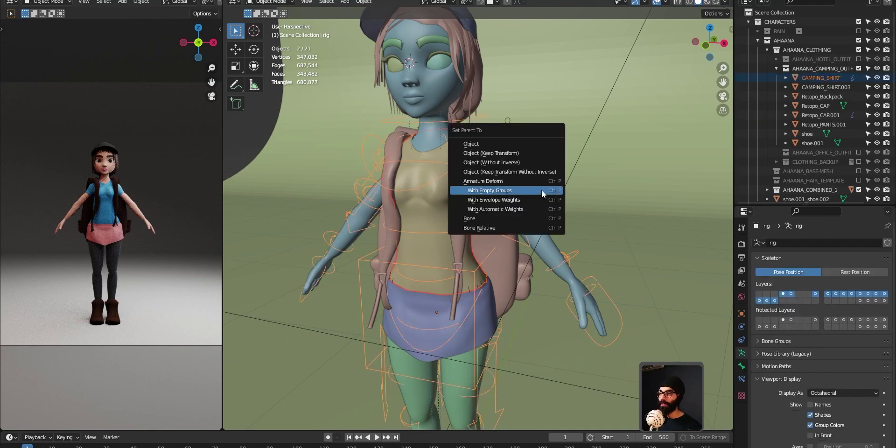
pyautogui.click(541, 190)
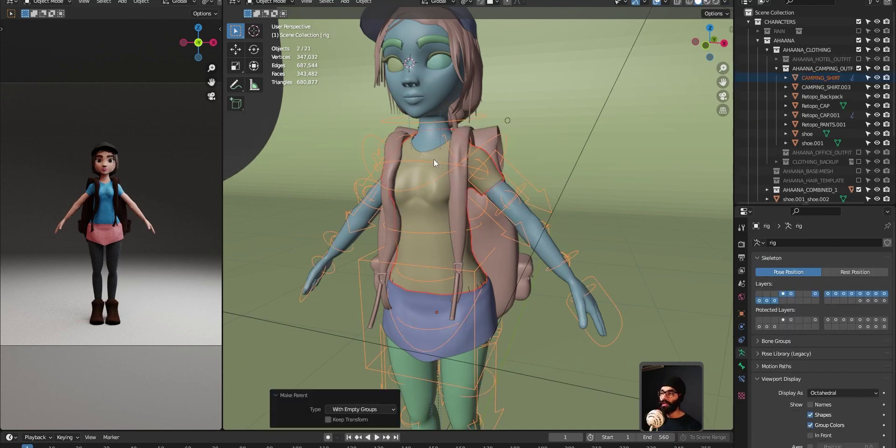
# Select the body mesh plus the shirt as the active object and transfer the body's weights By Name in Weight Paint mode
pyautogui.click(446, 140)
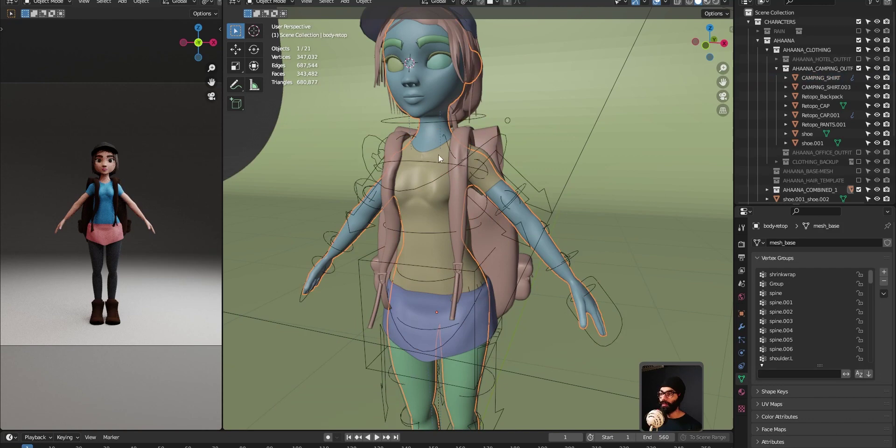
pyautogui.keyDown('shift'); pyautogui.click(439, 155); pyautogui.keyUp('shift')
pyautogui.hotkey('ctrl', 'Tab')
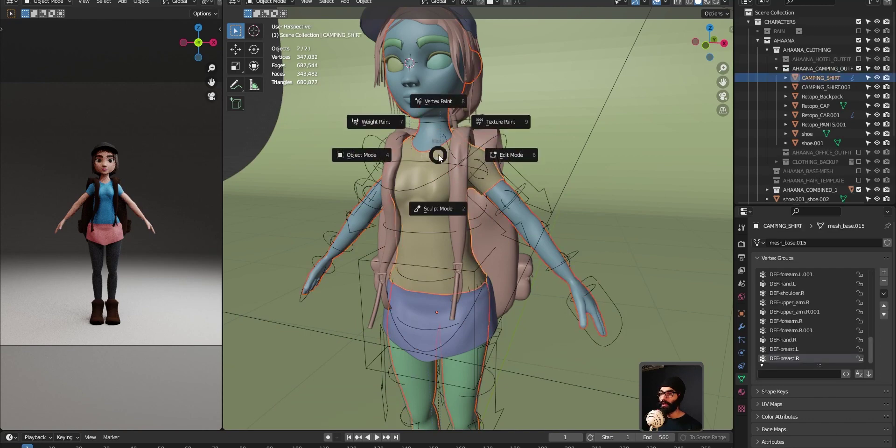
pyautogui.click(395, 122)
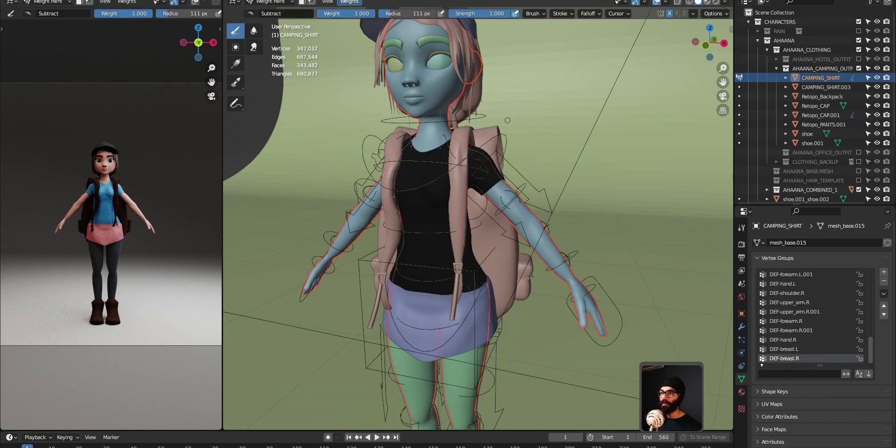
pyautogui.click(350, 2)
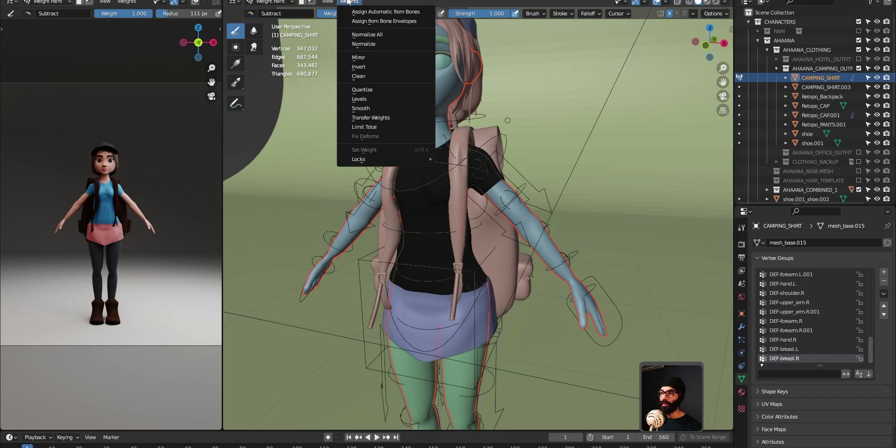
pyautogui.click(370, 118)
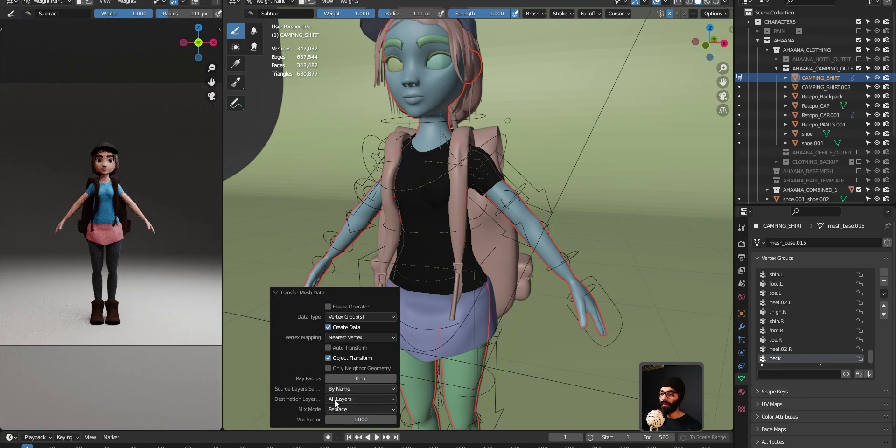
# Return from Weight Paint to Object Mode, then select the rig and enter Pose Mode to check the shirt
pyautogui.hotkey('ctrl', 'Tab')
pyautogui.click(430, 252)
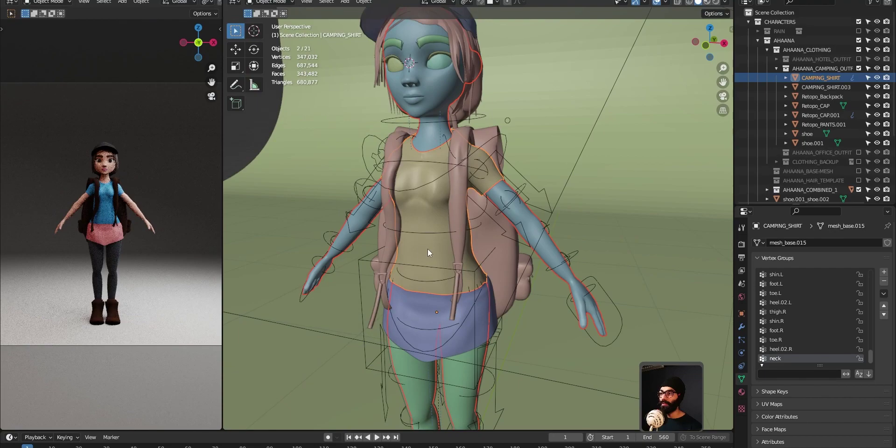
pyautogui.click(535, 203)
pyautogui.hotkey('ctrl', 'Tab')
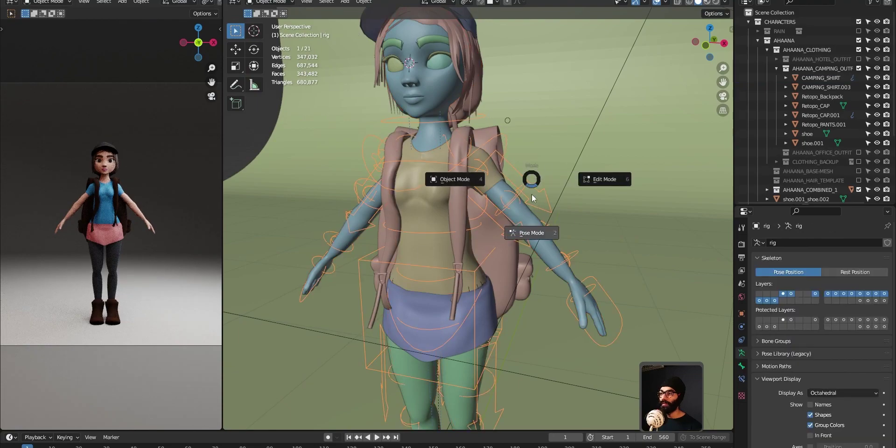
pyautogui.click(532, 233)
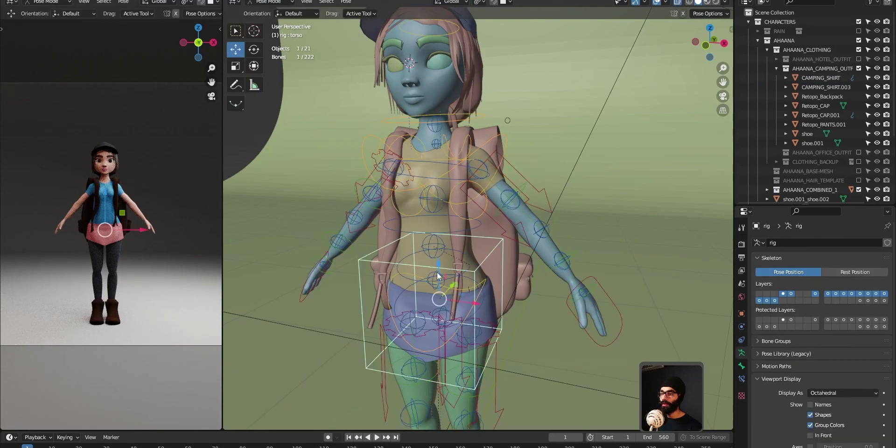
# Test the shirt's weights by moving the torso bone down and restoring it
pyautogui.moveTo(438, 275); pyautogui.dragTo(439, 299)
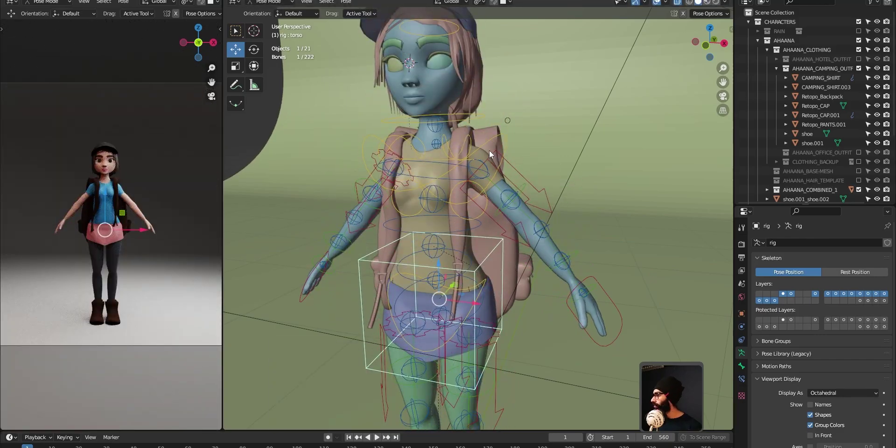
pyautogui.press('`')
pyautogui.click(381, 200)
# Review the In The Khud vlog notes and switch to the Scene folder in File Explorer
pyautogui.scroll(-3, 419, 223)
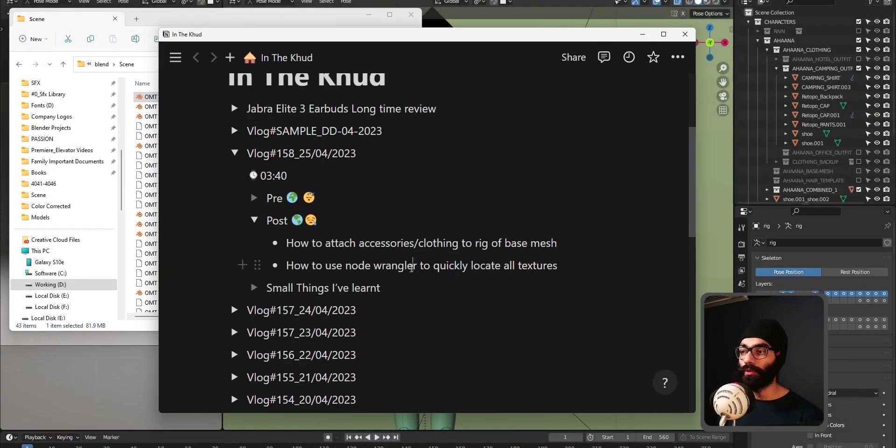
pyautogui.hotkey('alt', 'Tab')
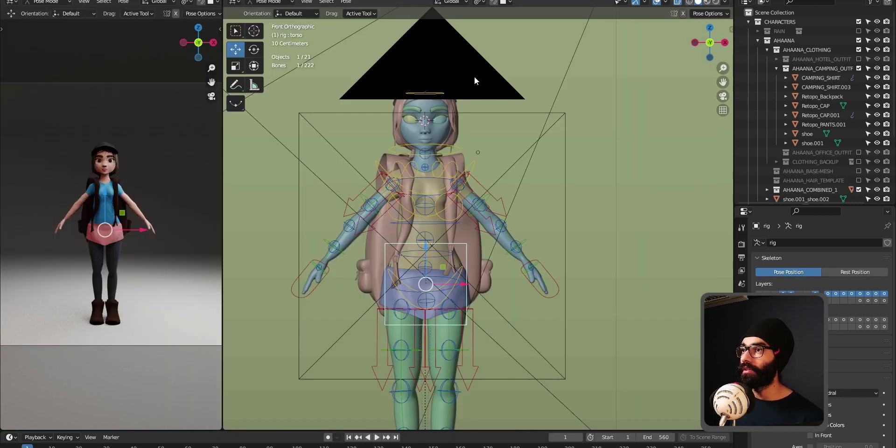
# Return to Blender, show the AHAANA_HOTEL_OUTFIT collection and hide AHAANA_CAMPING_OUTFIT
pyautogui.scroll(4, 475, 154)
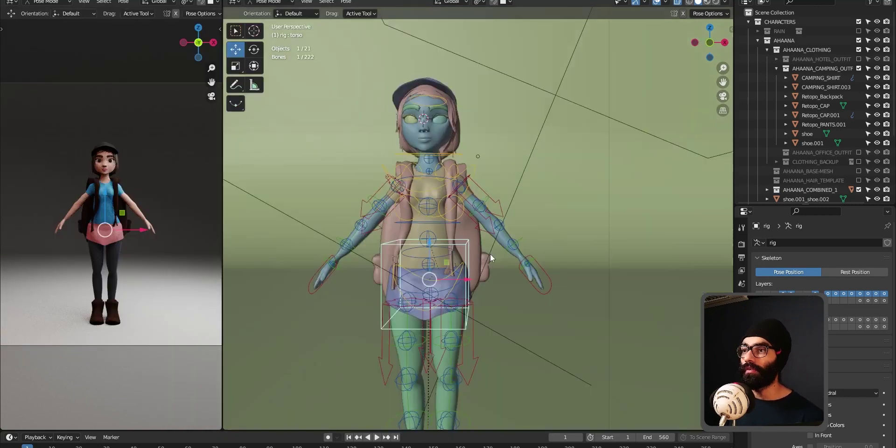
pyautogui.moveTo(475, 154); pyautogui.dragTo(409, 154, button='middle')
pyautogui.moveTo(422, 251); pyautogui.dragTo(435, 250, button='middle')
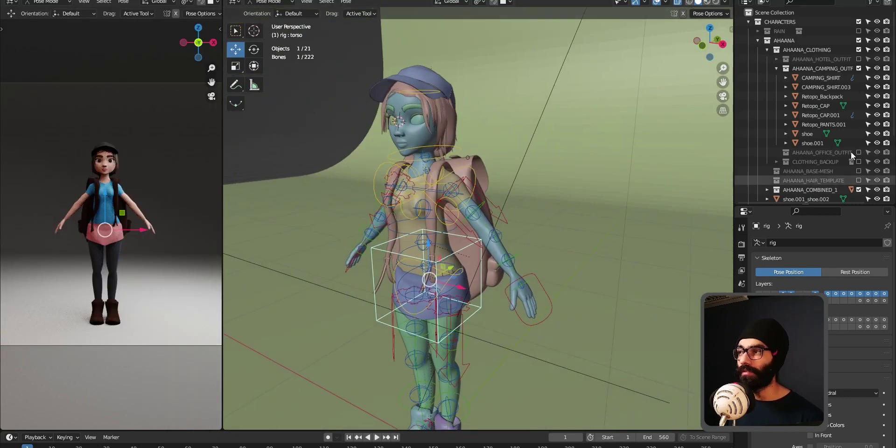
pyautogui.click(778, 70)
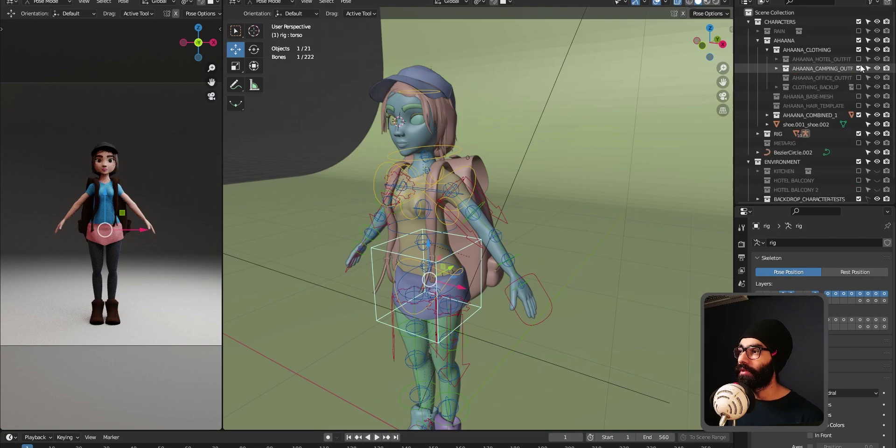
pyautogui.click(859, 59)
pyautogui.click(859, 68)
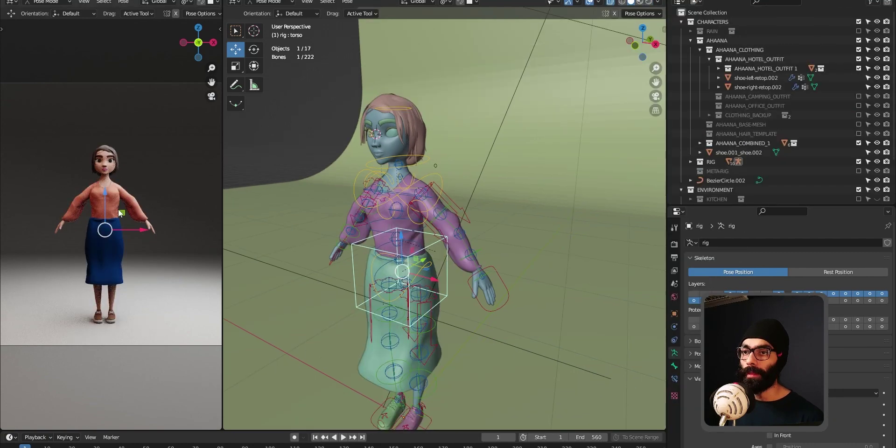
pyautogui.scroll(2, 121, 213)
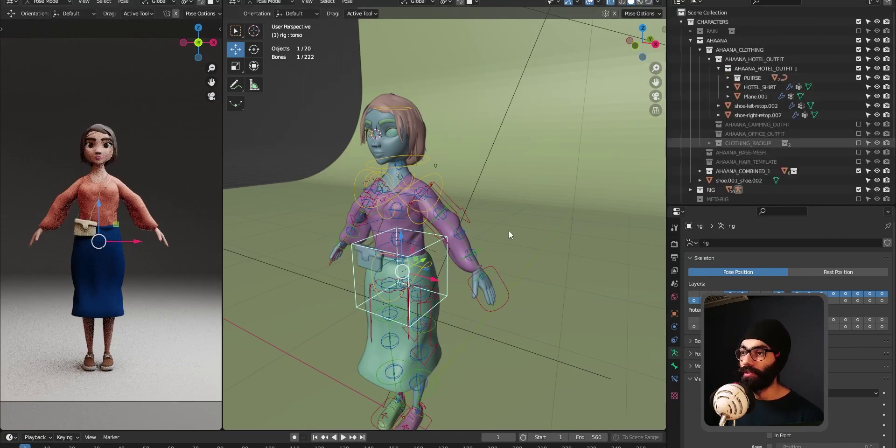
# Switch to Object Mode and hide the RIG collection
pyautogui.scroll(3, 509, 234)
pyautogui.moveTo(411, 190); pyautogui.dragTo(376, 292, button='middle')
pyautogui.scroll(2, 444, 194)
pyautogui.click(404, 205)
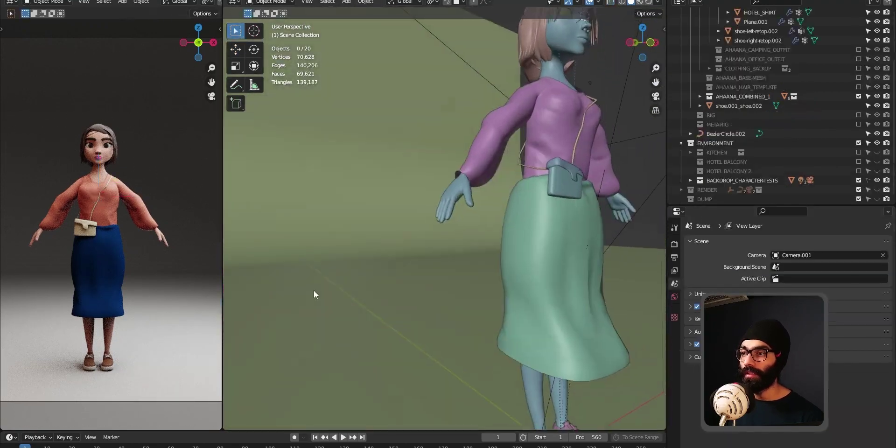
# Select the purse and examine it with its strap from the front view
pyautogui.click(545, 193)
pyautogui.moveTo(545, 193); pyautogui.dragTo(466, 250, button='middle')
pyautogui.scroll(3, 580, 192)
pyautogui.scroll(2, 450, 200)
pyautogui.scroll(-4, 523, 177)
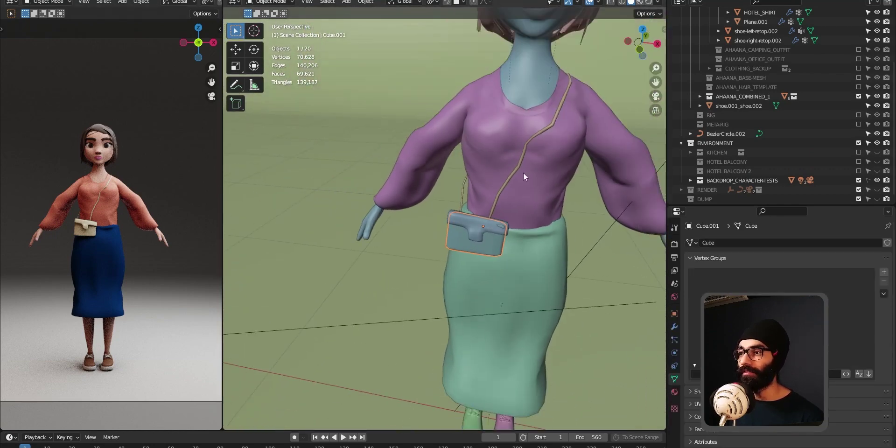
pyautogui.press('`')
pyautogui.click(421, 152)
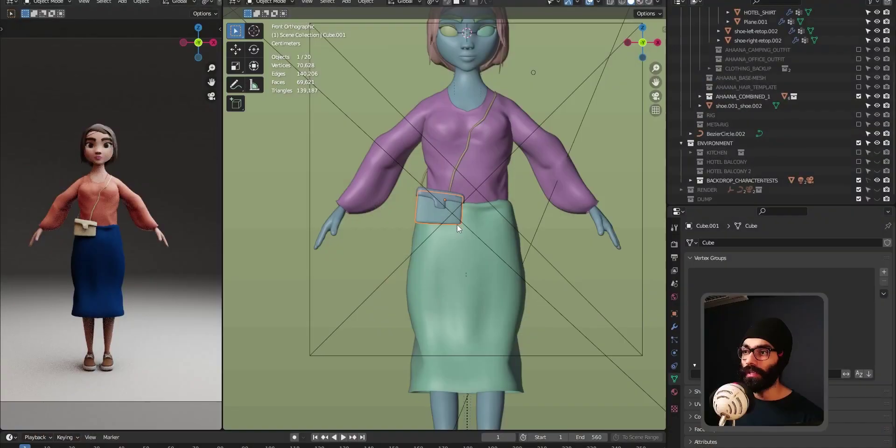
# Show the AHAANA_CAMPING_OUTFIT collection, select Retopo_Backpack and open its Bagpack.001 material in the node editor
pyautogui.scroll(4, 790, 122)
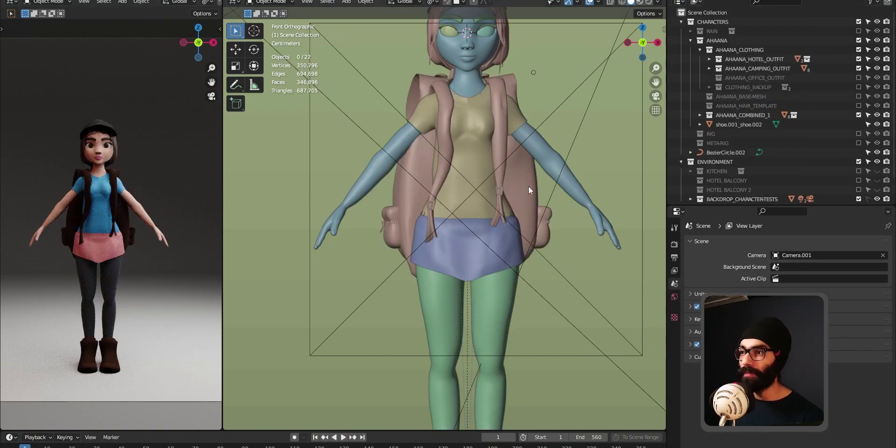
pyautogui.click(529, 186)
pyautogui.moveTo(510, 217); pyautogui.dragTo(493, 169, button='middle')
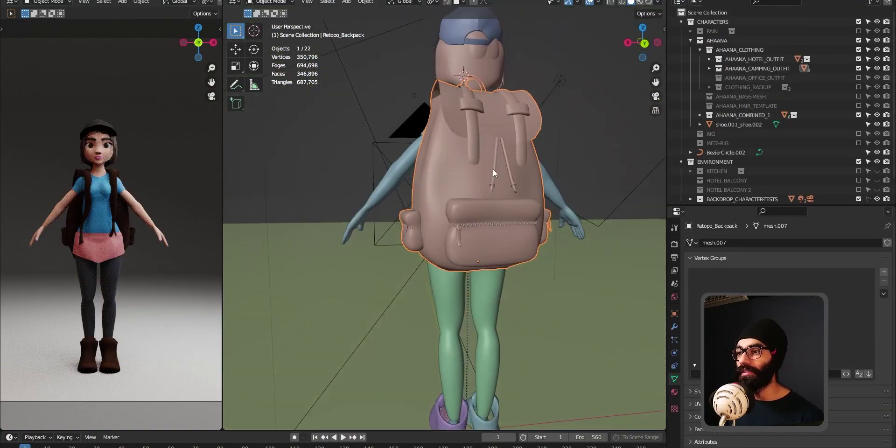
pyautogui.scroll(2, 492, 207)
pyautogui.press('z')
pyautogui.click(502, 202)
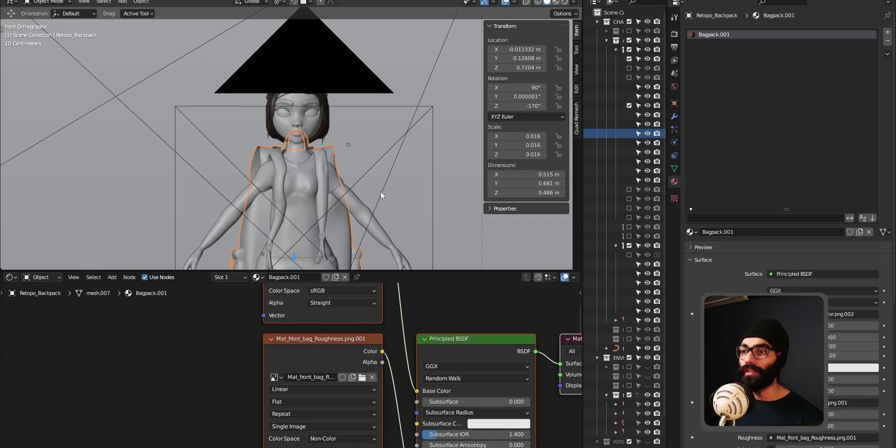
# In File Explorer, open the source folder of the backpack model inside Models > uploads_files_2124387_backpack_obj > backpack
pyautogui.hotkey('alt', 'Tab')
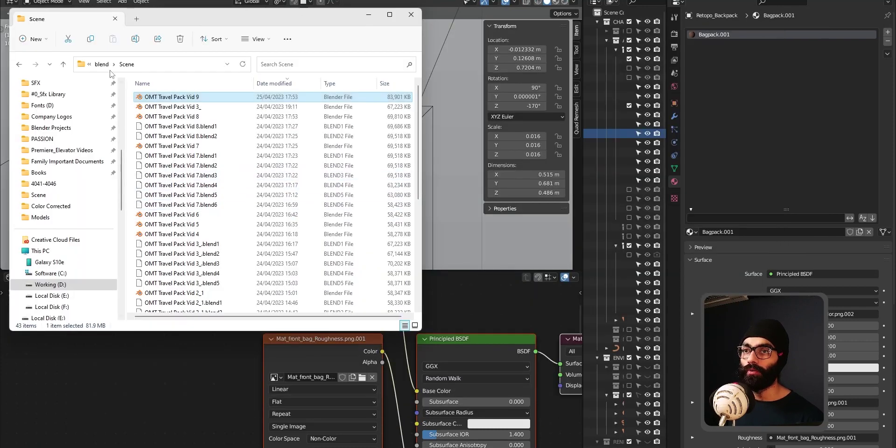
pyautogui.click(104, 66)
pyautogui.doubleClick(150, 100)
pyautogui.doubleClick(158, 128)
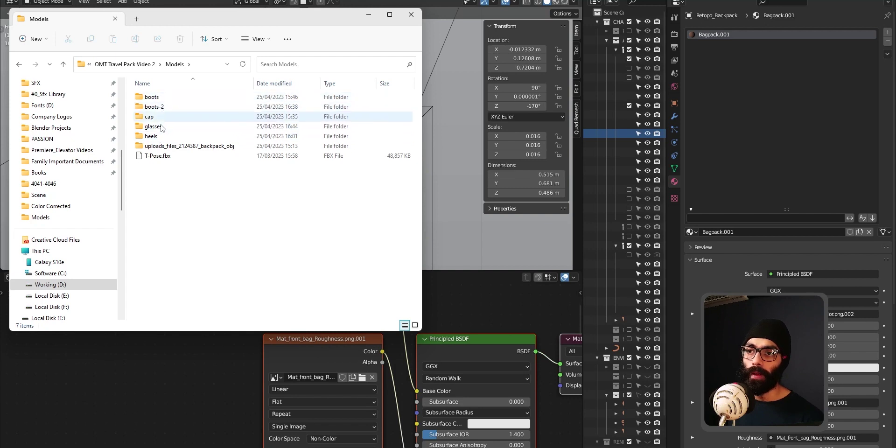
pyautogui.doubleClick(161, 145)
pyautogui.doubleClick(155, 97)
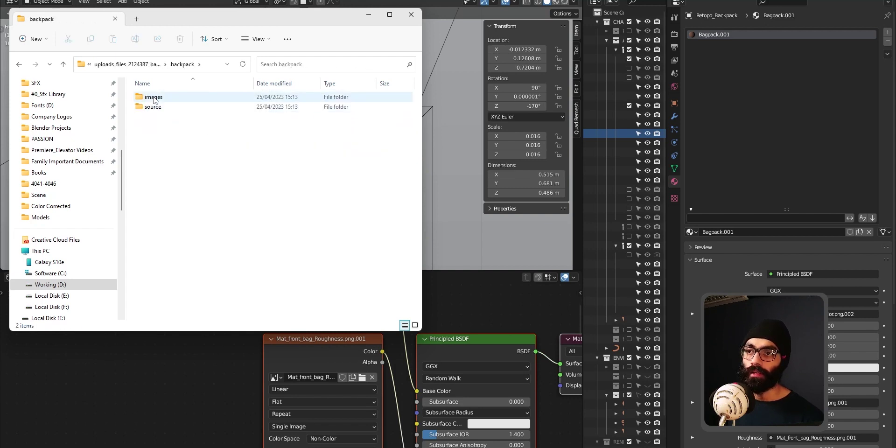
pyautogui.doubleClick(151, 106)
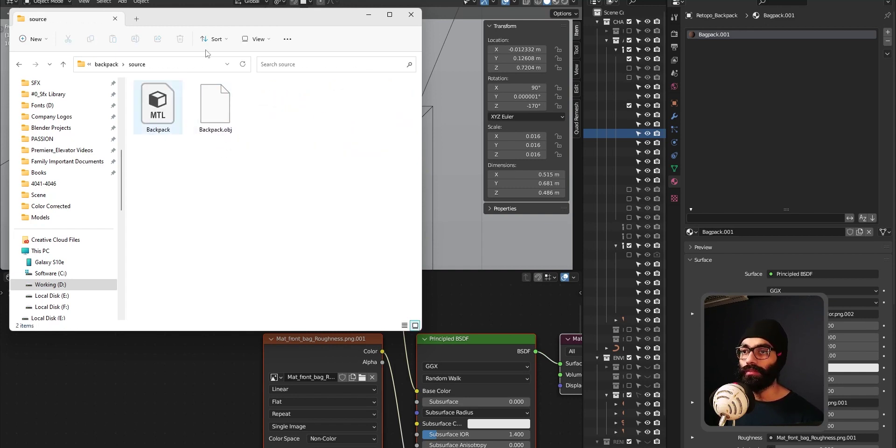
# Point out the Backpack MTL file and open the backpack's images folder to show its texture maps
pyautogui.moveTo(221, 18); pyautogui.dragTo(364, 17)
pyautogui.click(313, 109)
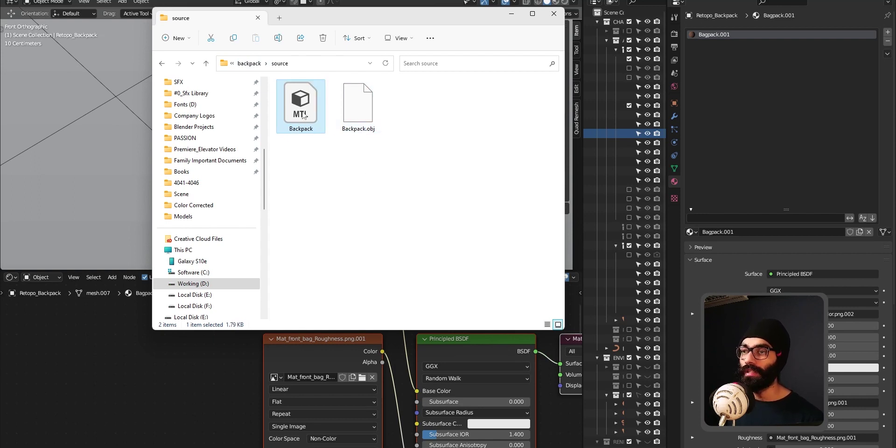
pyautogui.click(255, 65)
pyautogui.doubleClick(310, 96)
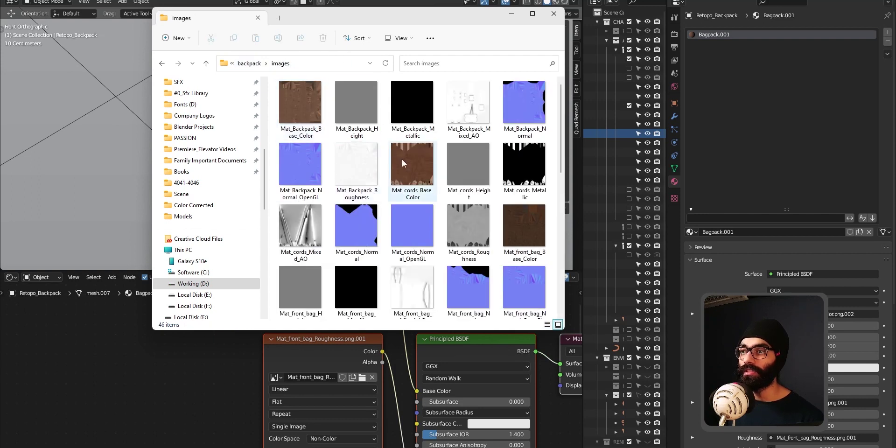
# Return to Blender, examine the backpack material's node tree and display the viewport in Rendered shading
pyautogui.hotkey('alt', 'Tab')
pyautogui.scroll(-12, 374, 368)
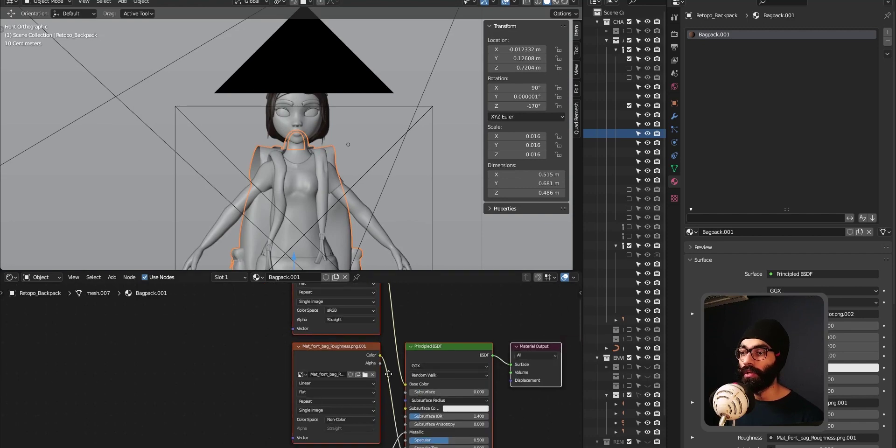
pyautogui.moveTo(371, 329); pyautogui.dragTo(393, 332, button='middle')
pyautogui.press('z')
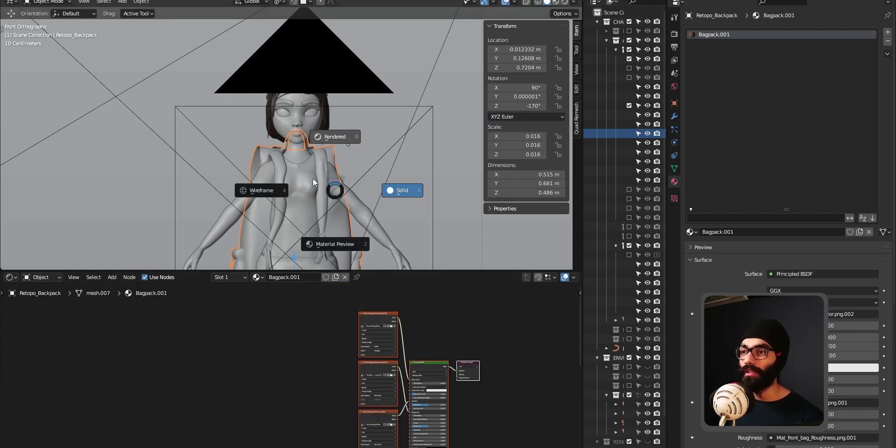
pyautogui.click(313, 182)
pyautogui.moveTo(344, 207); pyautogui.dragTo(311, 208, button='middle')
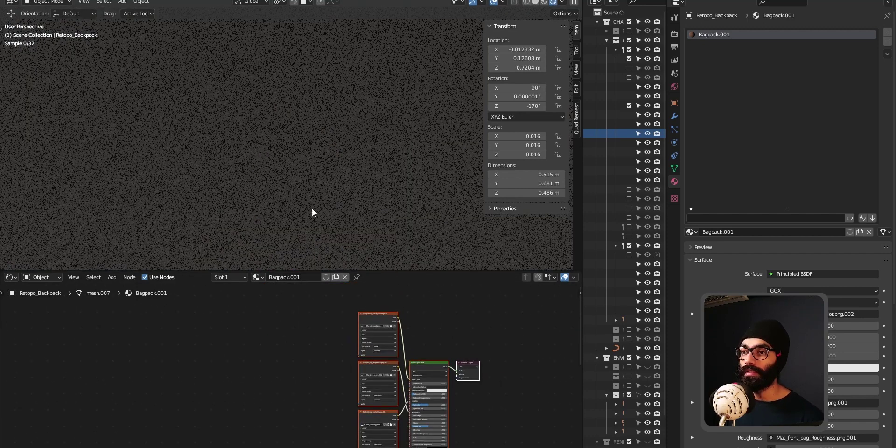
# Switch the viewport to Material Preview, recheck the texture folder and examine the backpack from behind
pyautogui.press('z')
pyautogui.click(343, 210)
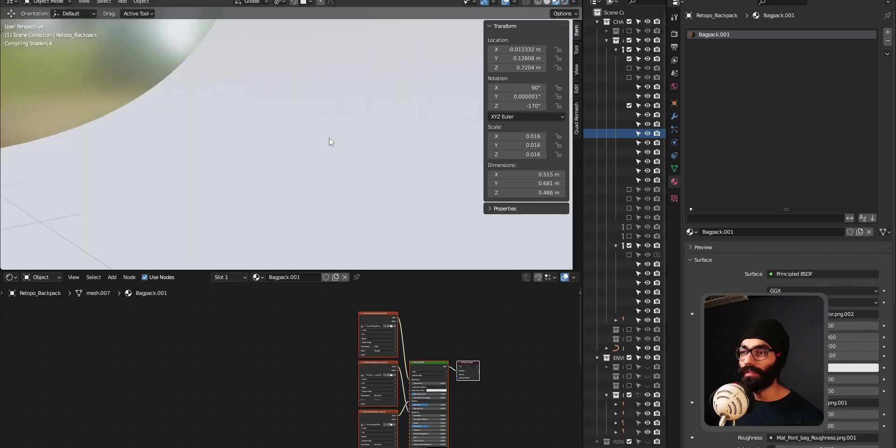
pyautogui.hotkey('alt', 'Tab')
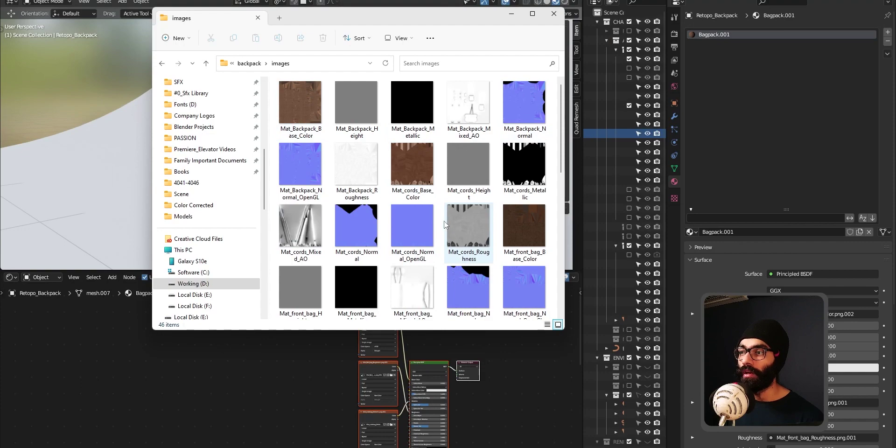
pyautogui.hotkey('alt', 'Tab')
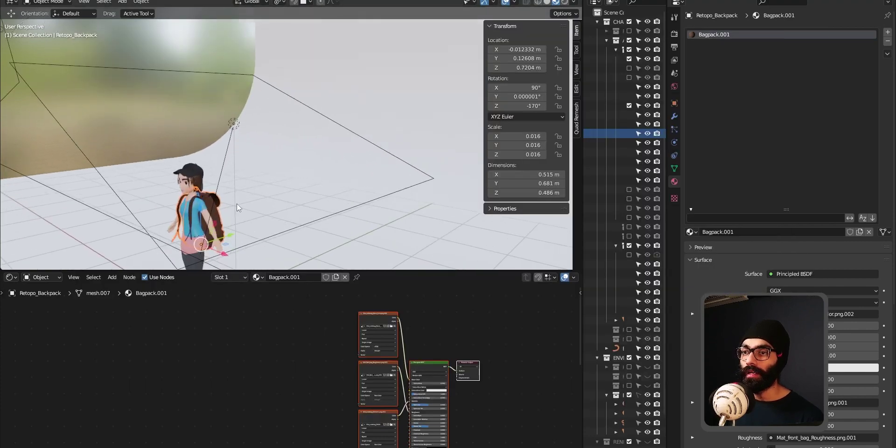
pyautogui.keyDown('shift'); pyautogui.moveTo(237, 204); pyautogui.dragTo(295, 138, button='middle'); pyautogui.keyUp('shift')
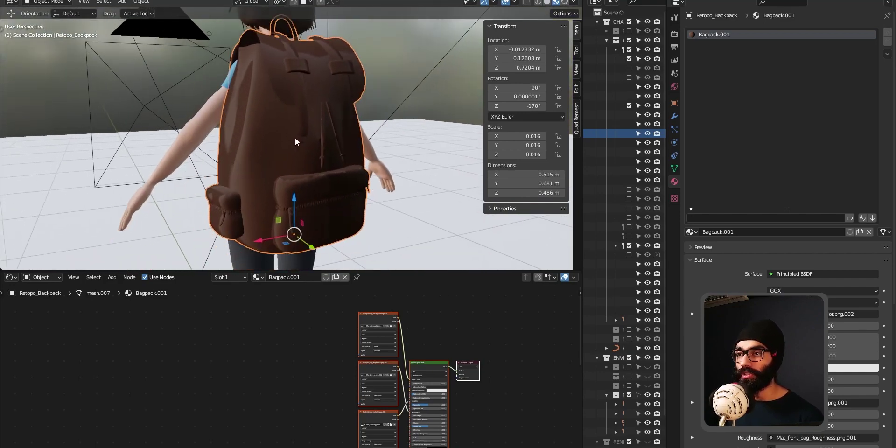
# Set the viewport to Rendered shading and delete all texture and mapping nodes feeding the backpack's Principled BSDF
pyautogui.press('z')
pyautogui.click(304, 186)
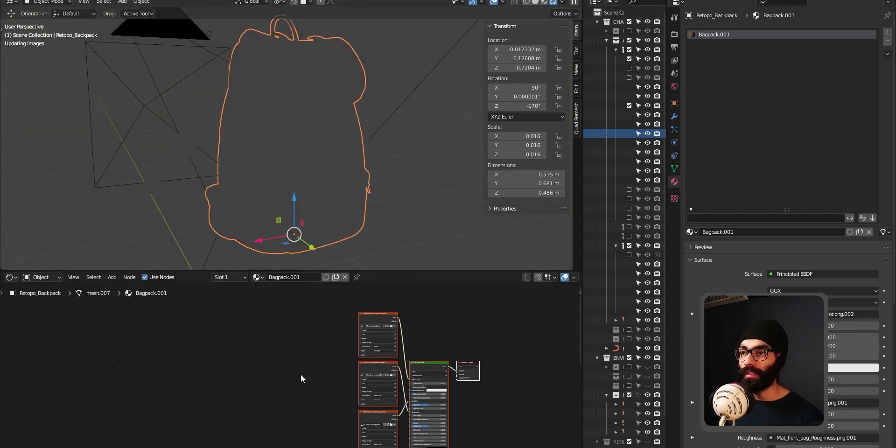
pyautogui.scroll(-6, 448, 338)
pyautogui.moveTo(450, 439); pyautogui.dragTo(446, 392, button='middle')
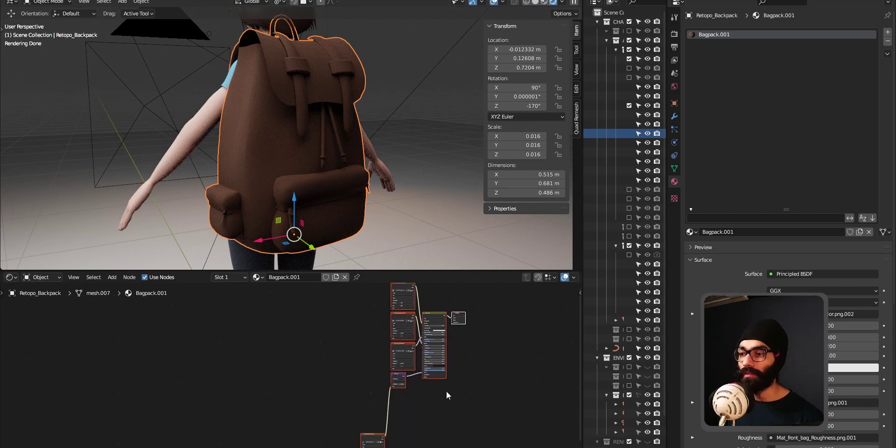
pyautogui.hotkey('ctrl', 'space')
pyautogui.scroll(-3, 662, 307)
pyautogui.moveTo(512, 118); pyautogui.dragTo(698, 334)
pyautogui.press('x')
# Select the Principled BSDF node and restore the node editor from full screen to the split layout
pyautogui.scroll(8, 674, 299)
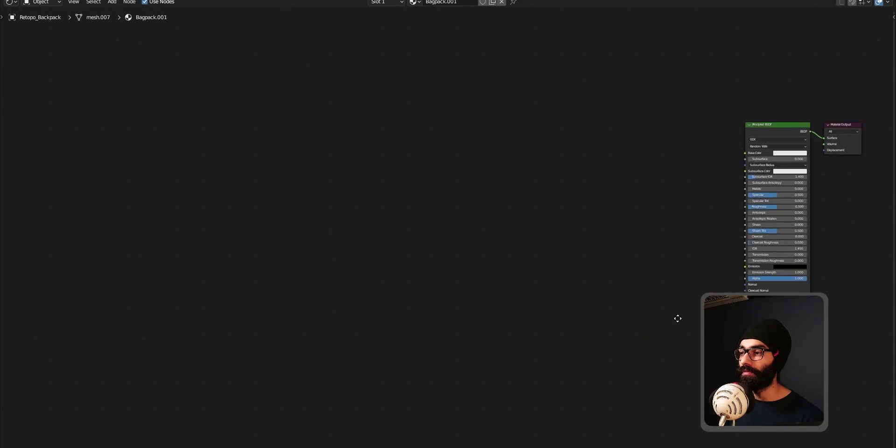
pyautogui.moveTo(710, 245); pyautogui.dragTo(465, 284, button='middle')
pyautogui.click(554, 161)
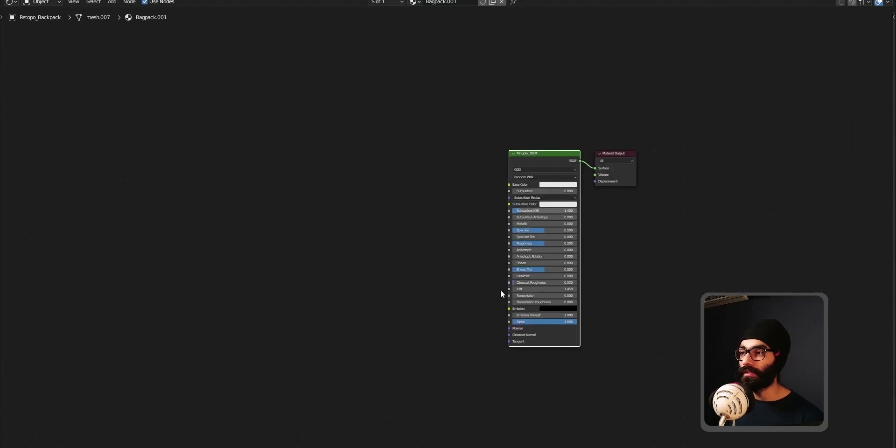
pyautogui.hotkey('ctrl', 'space')
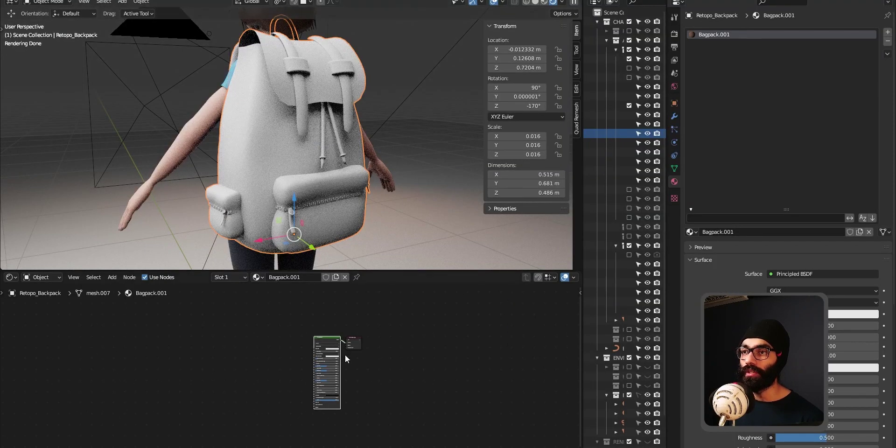
pyautogui.scroll(8, 318, 345)
# Search the add-ons in Preferences for "node" to check that Node Wrangler is enabled, then close Preferences
pyautogui.press('F4')
pyautogui.click(290, 209)
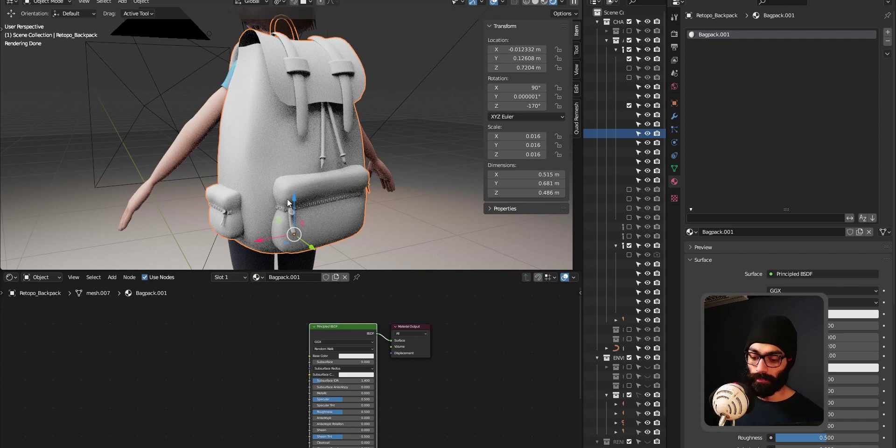
pyautogui.press('F4')
pyautogui.click(253, 264)
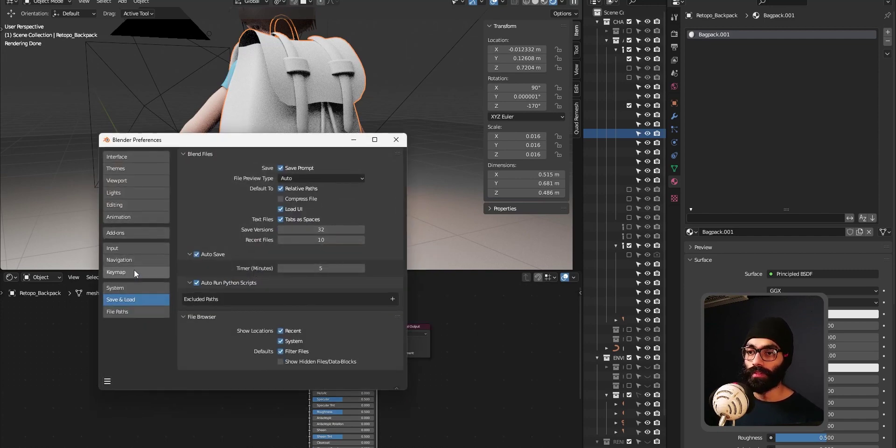
pyautogui.click(132, 234)
pyautogui.write('node')
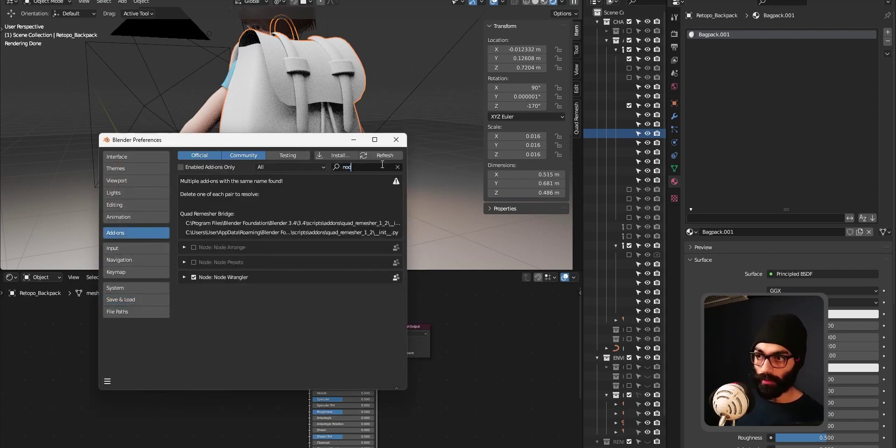
pyautogui.click(396, 140)
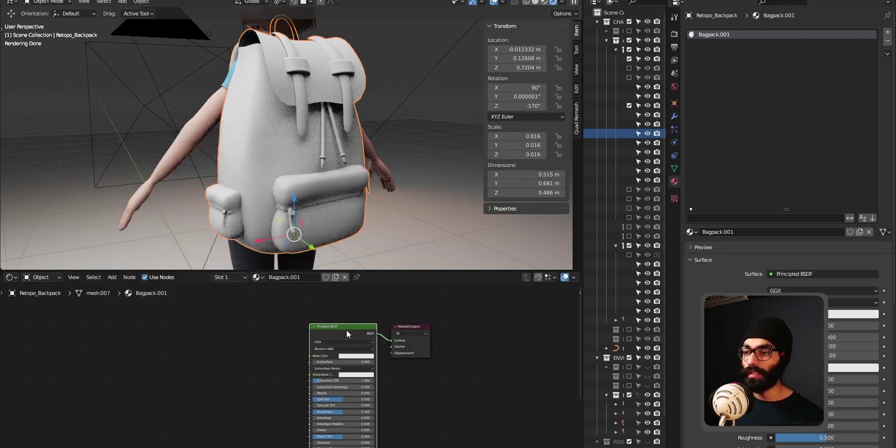
# Run Node Wrangler's Principled Texture Setup on the Principled BSDF using every image in the backpack model's images folder
pyautogui.hotkey('ctrl', 'shift', 't')
pyautogui.click(346, 100)
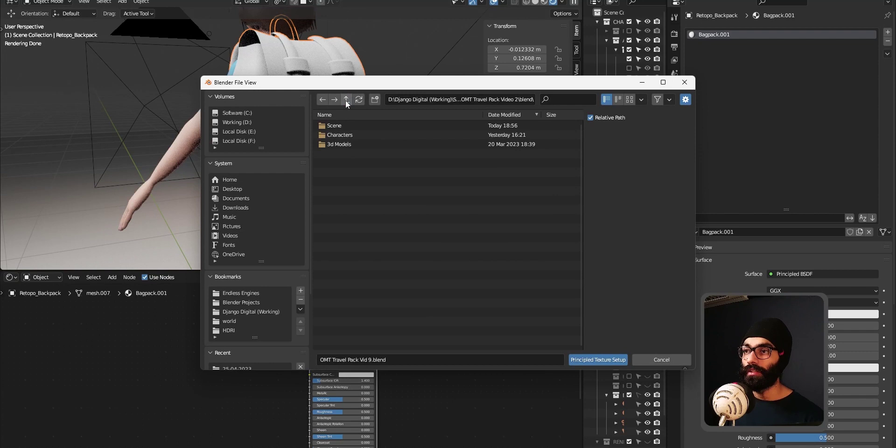
pyautogui.click(346, 100)
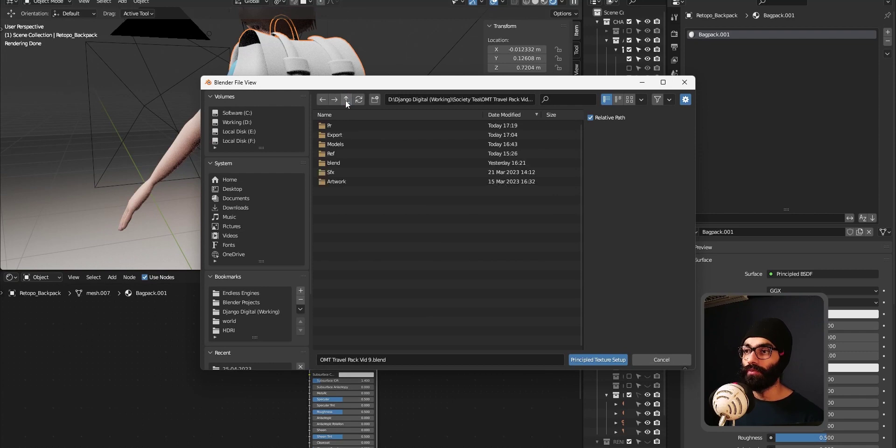
pyautogui.doubleClick(335, 146)
pyautogui.doubleClick(343, 171)
pyautogui.doubleClick(344, 126)
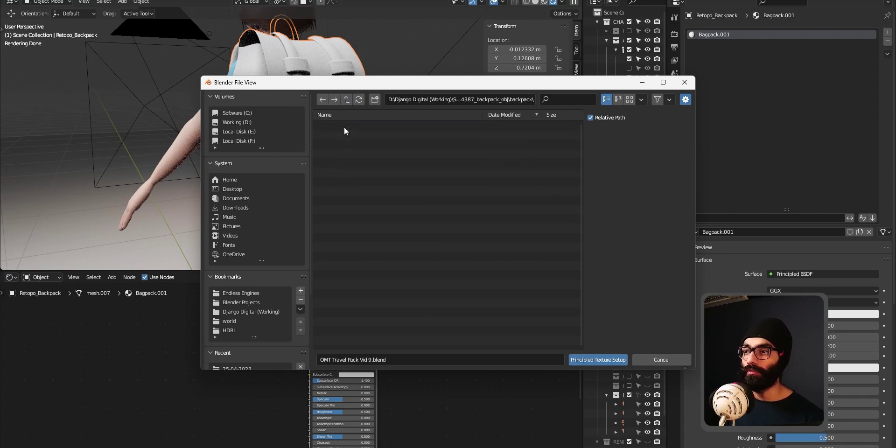
pyautogui.doubleClick(340, 125)
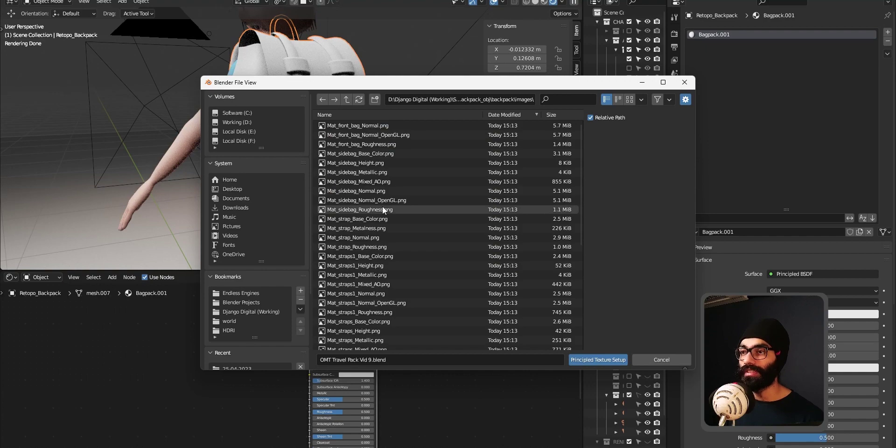
pyautogui.press('a')
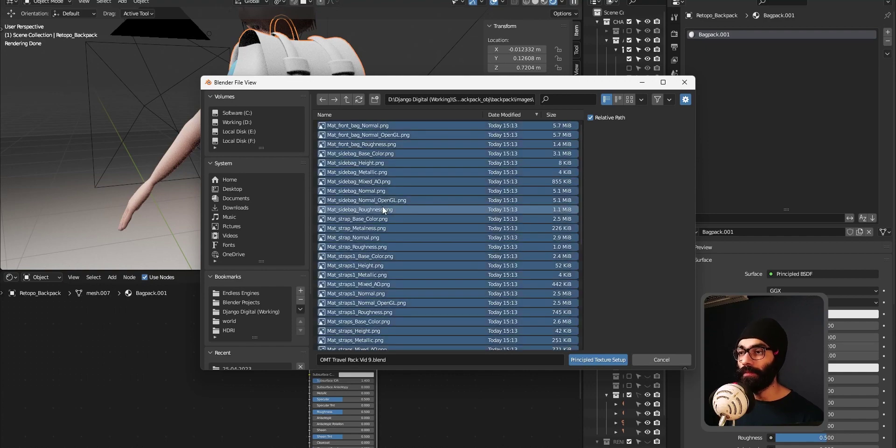
pyautogui.click(607, 360)
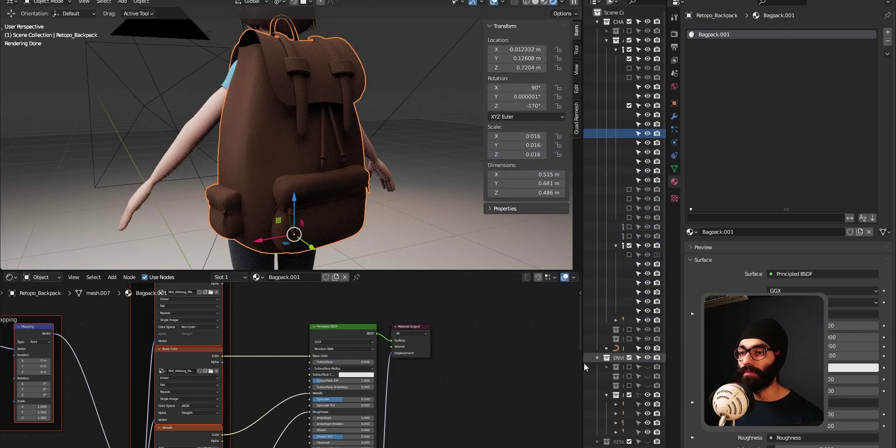
# Maximize the node editor and examine the mapping, texture and Normal Map nodes and their links to the Principled BSDF
pyautogui.scroll(-5, 326, 393)
pyautogui.hotkey('ctrl', 'space')
pyautogui.moveTo(359, 333); pyautogui.dragTo(397, 289, button='middle')
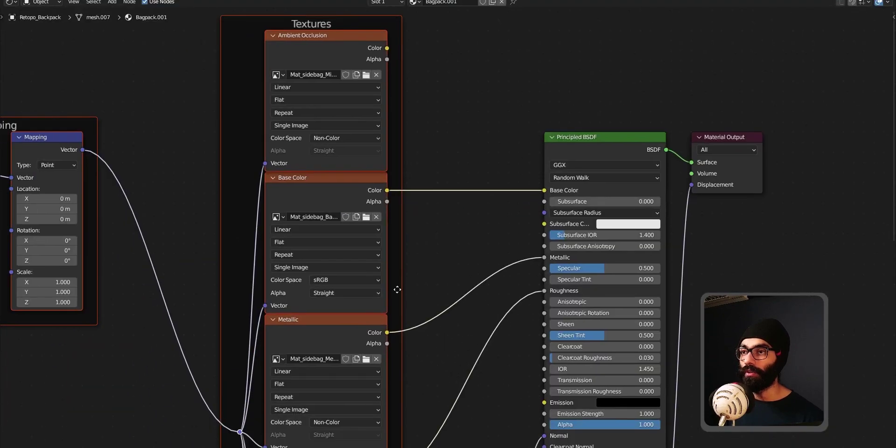
pyautogui.scroll(-3, 397, 289)
pyautogui.scroll(3, 419, 268)
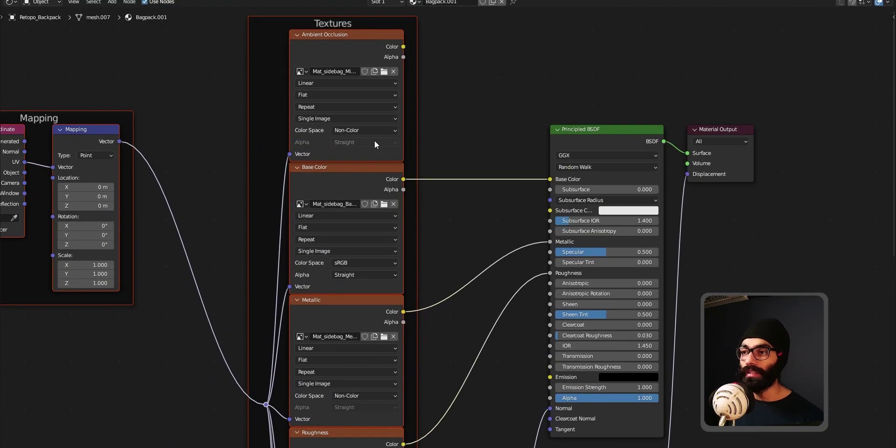
pyautogui.moveTo(363, 38); pyautogui.dragTo(344, 21)
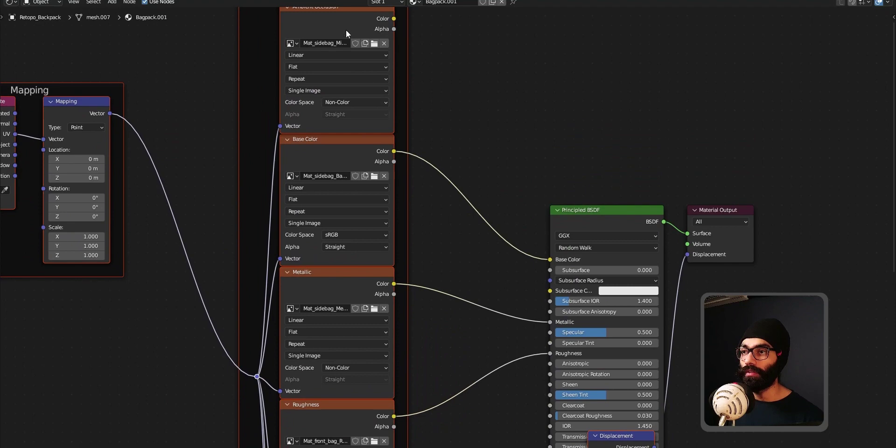
pyautogui.moveTo(499, 288); pyautogui.dragTo(471, 191, button='middle')
pyautogui.moveTo(485, 272); pyautogui.dragTo(473, 212, button='middle')
pyautogui.moveTo(349, 302); pyautogui.dragTo(343, 287, button='middle')
pyautogui.scroll(-4, 359, 298)
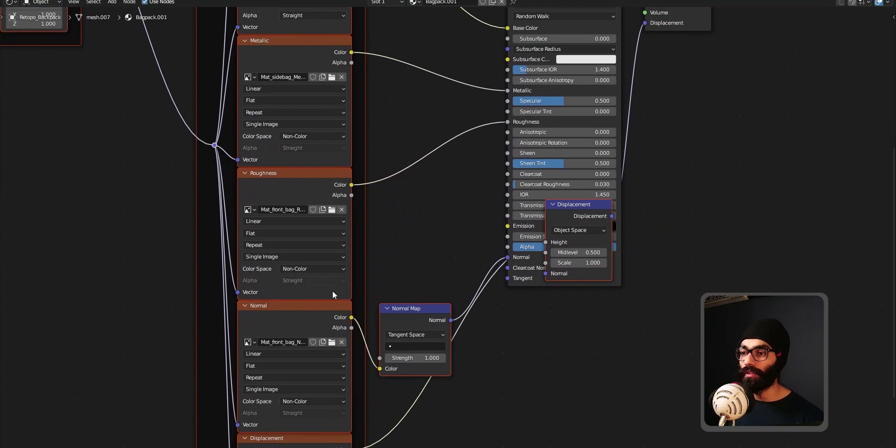
pyautogui.moveTo(396, 390); pyautogui.dragTo(348, 356, button='middle')
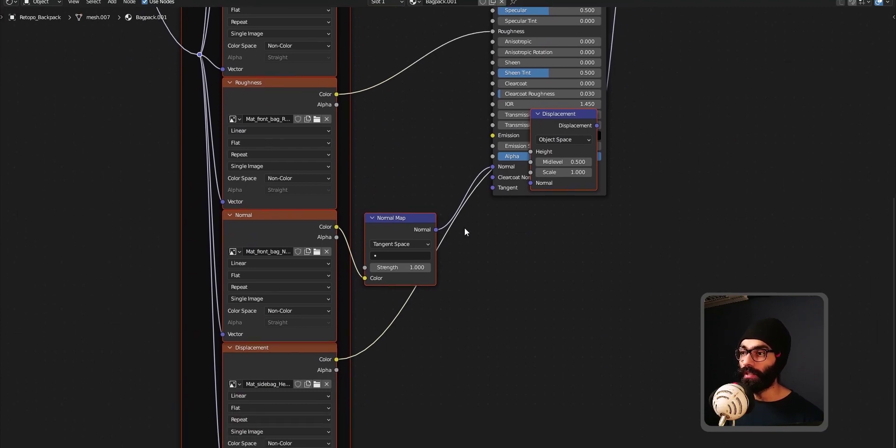
# Move the Displacement node clear of the Principled BSDF and space the Material Output node farther from the shader
pyautogui.moveTo(493, 265); pyautogui.dragTo(465, 336, button='middle')
pyautogui.moveTo(519, 187); pyautogui.dragTo(329, 264)
pyautogui.moveTo(563, 175); pyautogui.dragTo(494, 283, button='middle')
pyautogui.moveTo(568, 67); pyautogui.dragTo(623, 69)
pyautogui.moveTo(182, 201); pyautogui.dragTo(386, 224, button='middle')
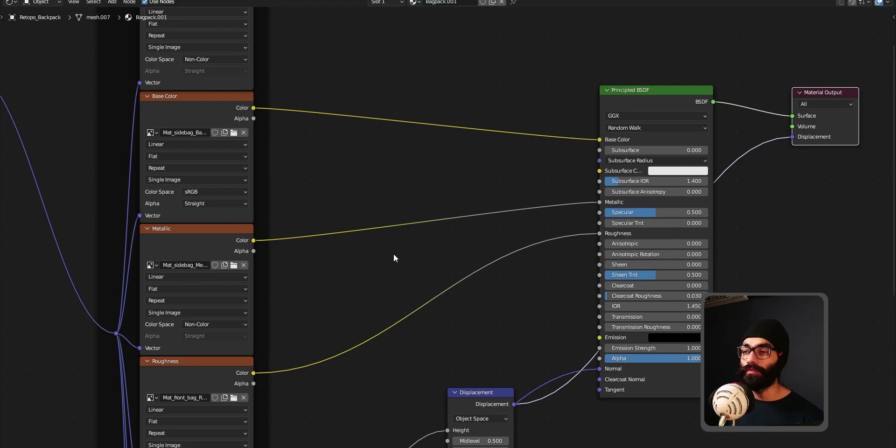
# Restore the split layout and examine the textured backpack on the character from the side and in front orthographic view
pyautogui.hotkey('ctrl', 'space')
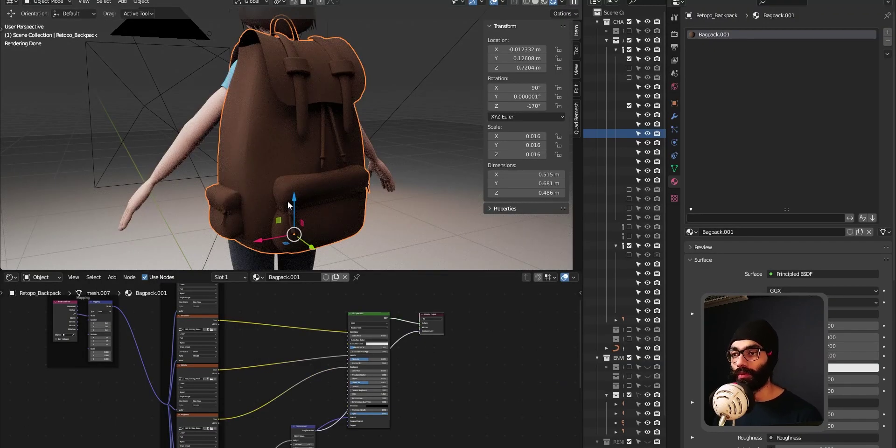
pyautogui.moveTo(287, 201); pyautogui.dragTo(246, 74, button='middle')
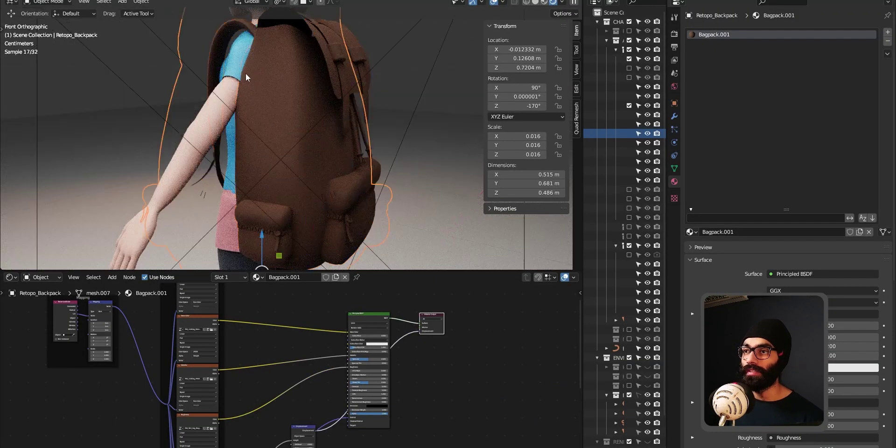
pyautogui.press('KP_1')
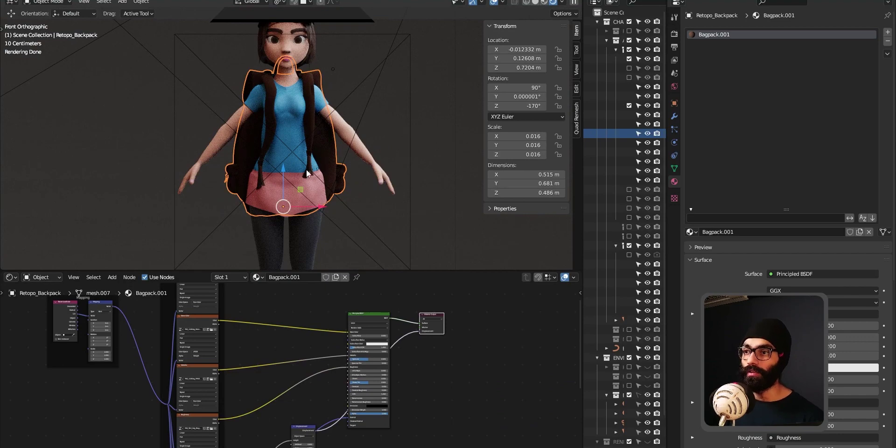
pyautogui.hotkey('alt', 'Tab')
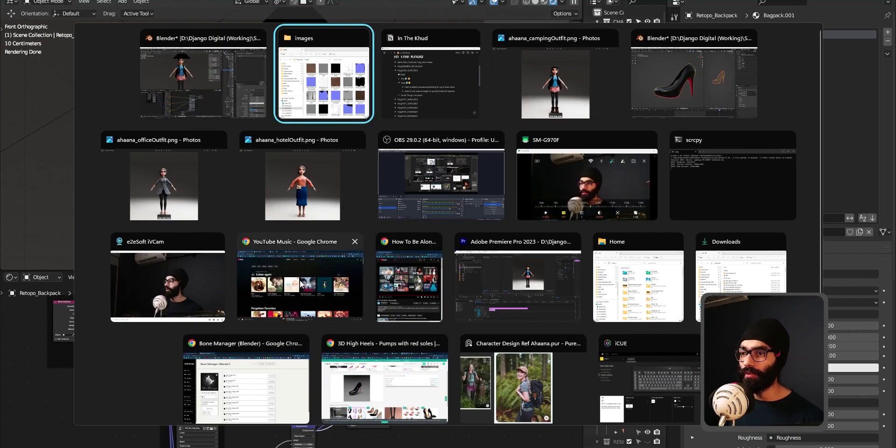
pyautogui.press('Escape')
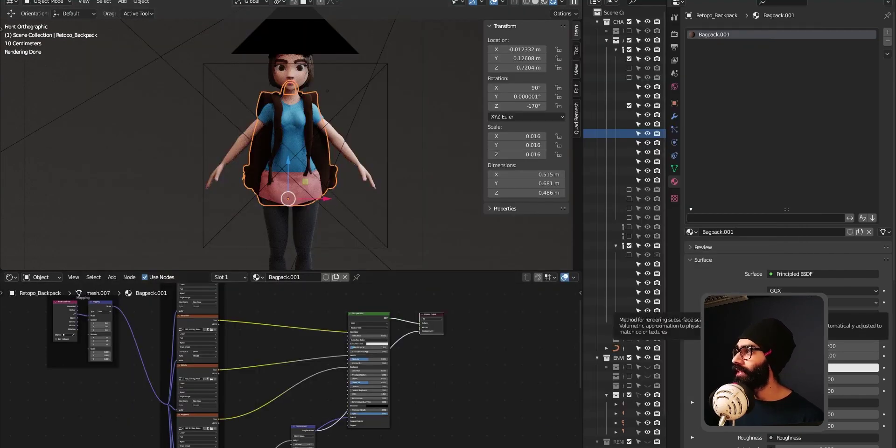
# Switch to the YouTube watch history in Chrome and look through it for the Blender clothing and texturing tutorials
pyautogui.hotkey('alt', 'Tab')
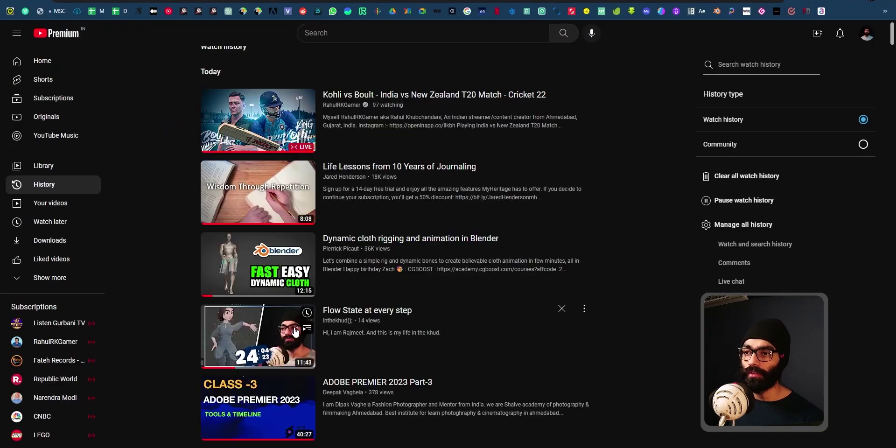
pyautogui.scroll(-4, 296, 327)
pyautogui.hotkey('alt', 'Tab')
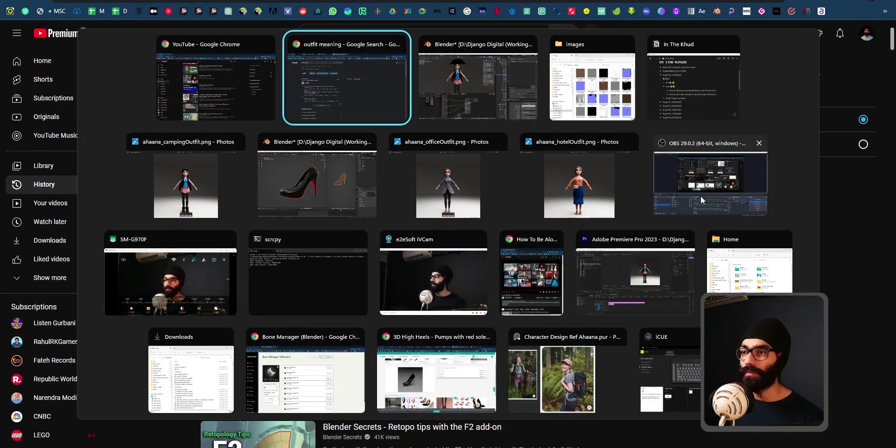
pyautogui.press('Escape')
pyautogui.scroll(-5, 321, 348)
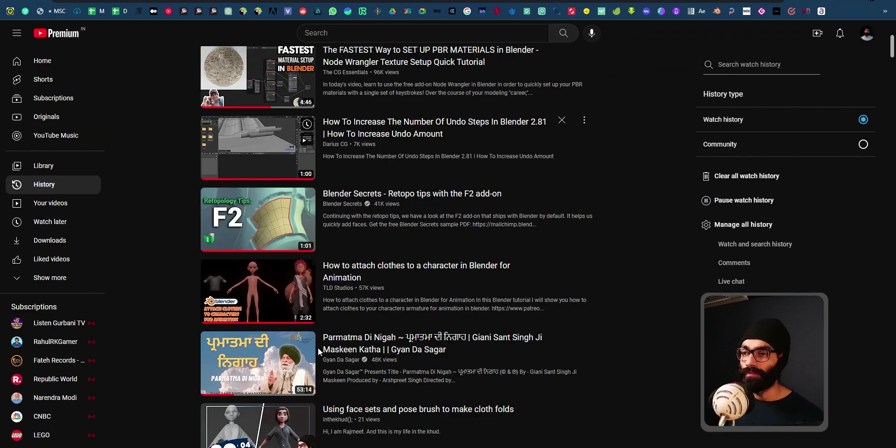
pyautogui.scroll(-3, 318, 348)
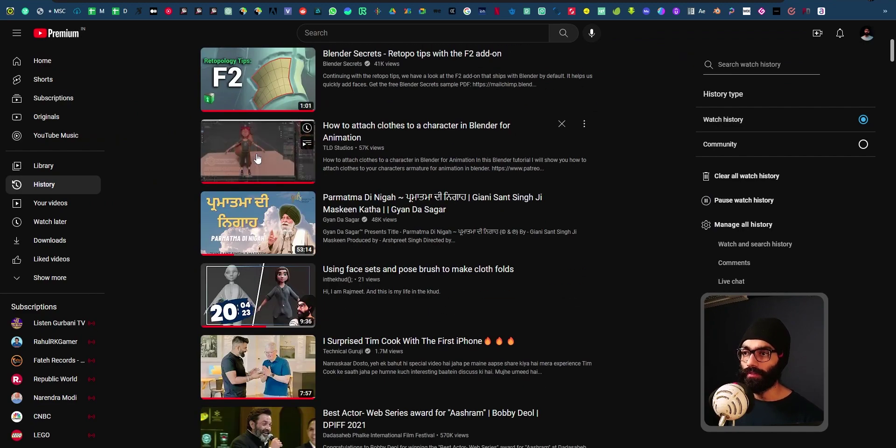
# Skim the video "How to attach clothes to a character in Blender for Animation" and open the Node Wrangler Texture Setup Quick Tutorial
pyautogui.click(245, 128)
pyautogui.click(329, 298)
pyautogui.scroll(-4, 270, 364)
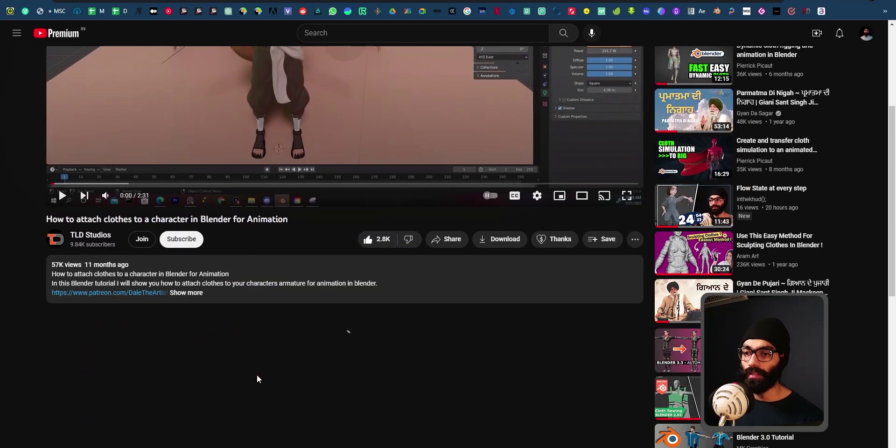
pyautogui.scroll(4, 169, 400)
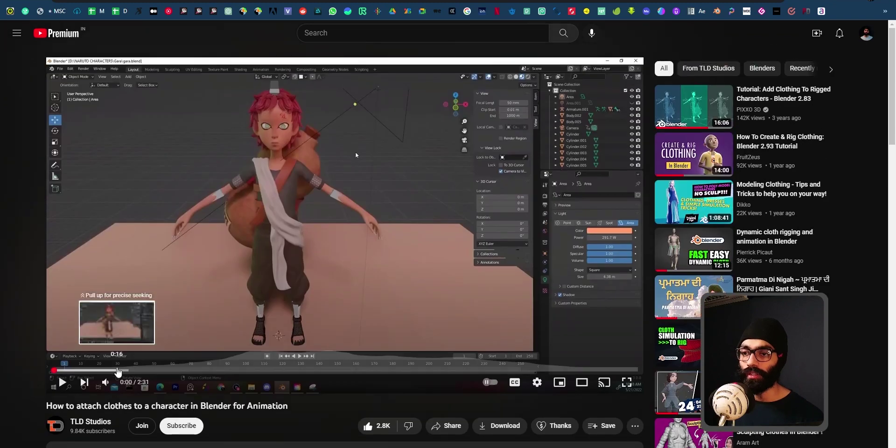
pyautogui.click(176, 372)
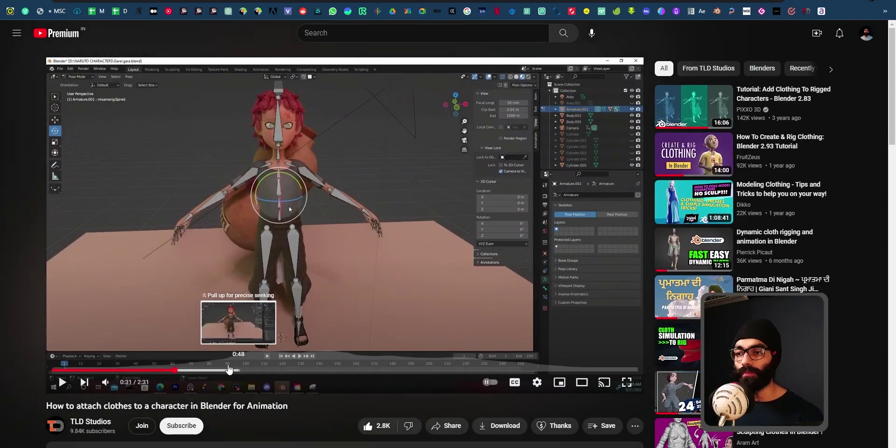
pyautogui.click(244, 372)
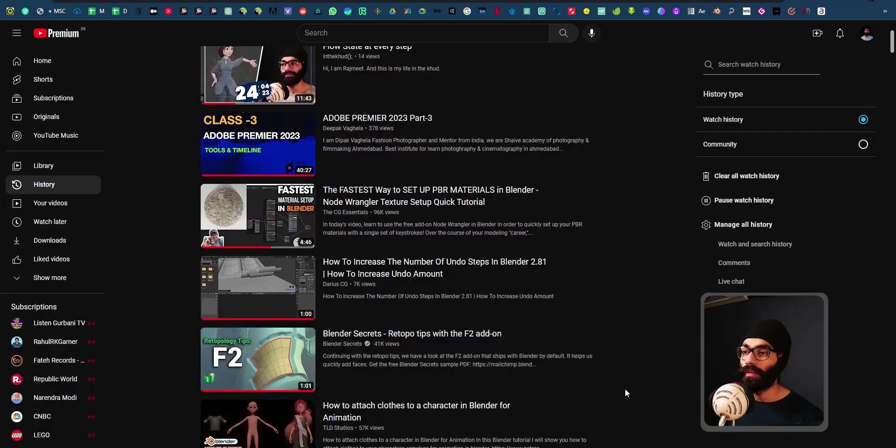
pyautogui.moveTo(293, 239)
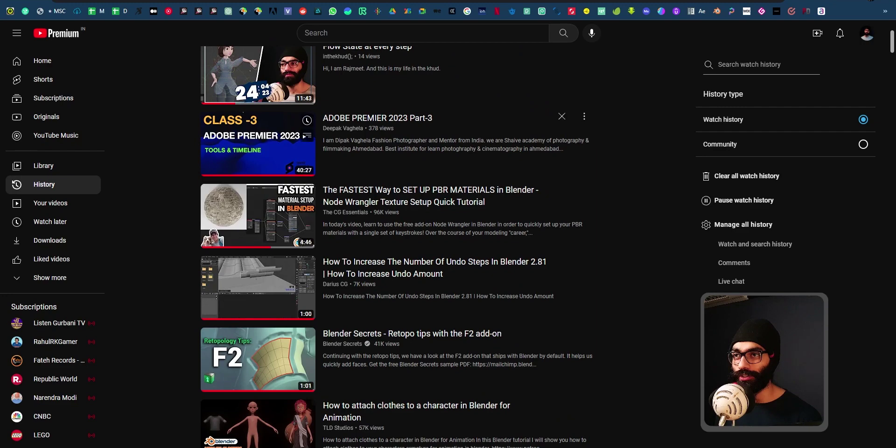
pyautogui.click(249, 232)
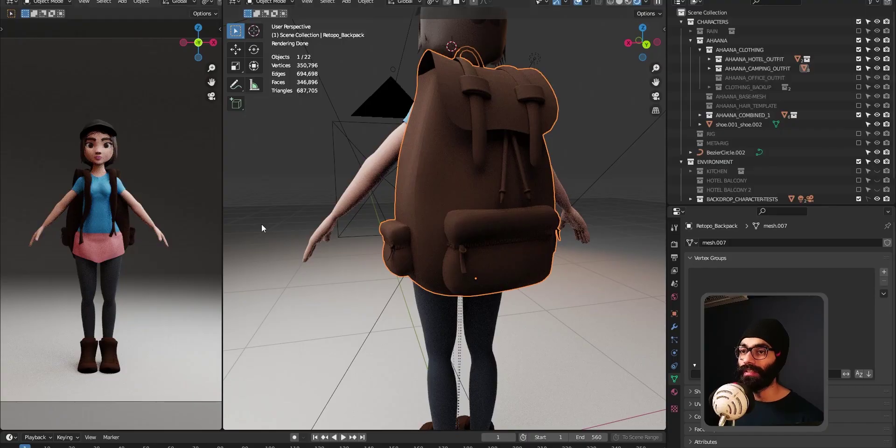
# Switch back to Blender and examine the rendered character wearing the backpack from the front, at full length and close up
pyautogui.moveTo(261, 224); pyautogui.dragTo(537, 216, button='middle')
pyautogui.keyDown('shift'); pyautogui.moveTo(433, 88); pyautogui.dragTo(481, 129, button='middle'); pyautogui.keyUp('shift')
pyautogui.scroll(2, 566, 280)
pyautogui.moveTo(588, 285); pyautogui.dragTo(566, 302, button='middle')
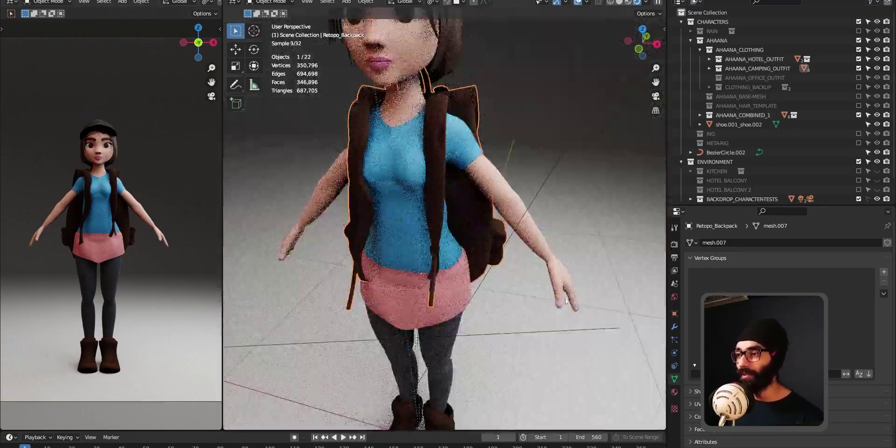
pyautogui.scroll(-6, 523, 298)
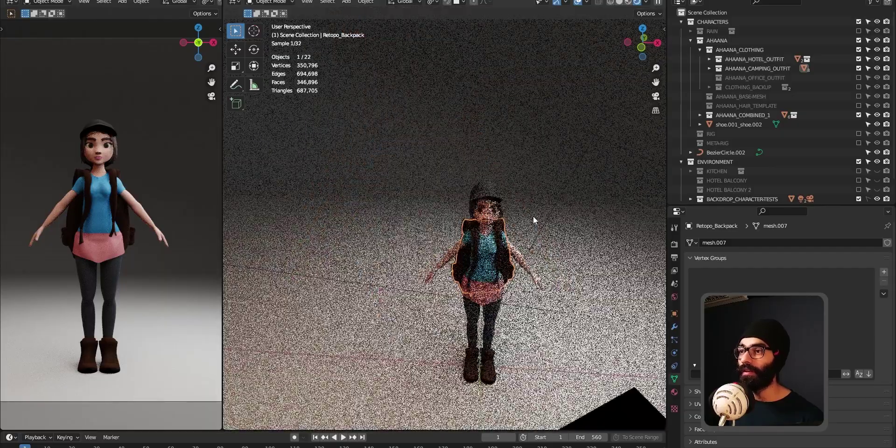
pyautogui.scroll(8, 490, 281)
pyautogui.scroll(-2, 467, 280)
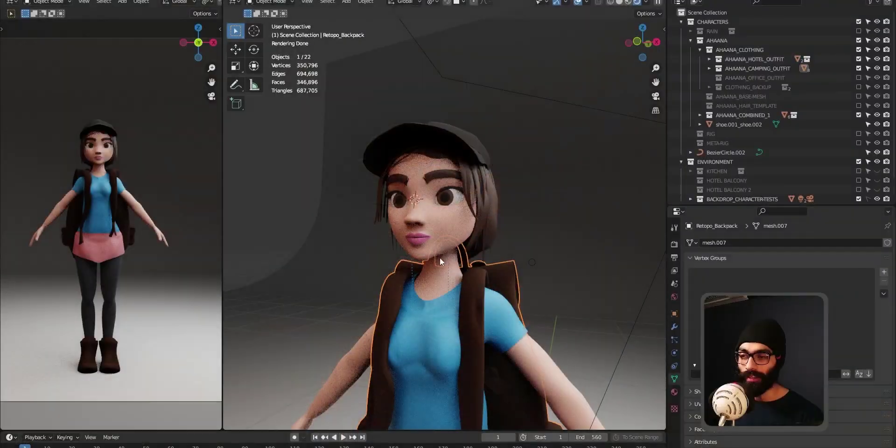
# Change the main viewport from Rendered to Solid shading with the character's upper body in view
pyautogui.moveTo(439, 257)
pyautogui.mouseDown(button='middle')
pyautogui.moveTo(467, 298)
pyautogui.moveTo(470, 255)
pyautogui.mouseUp(button='middle')
pyautogui.press('z')
pyautogui.keyDown('shift'); pyautogui.moveTo(475, 288); pyautogui.dragTo(463, 258, button='middle'); pyautogui.keyUp('shift')
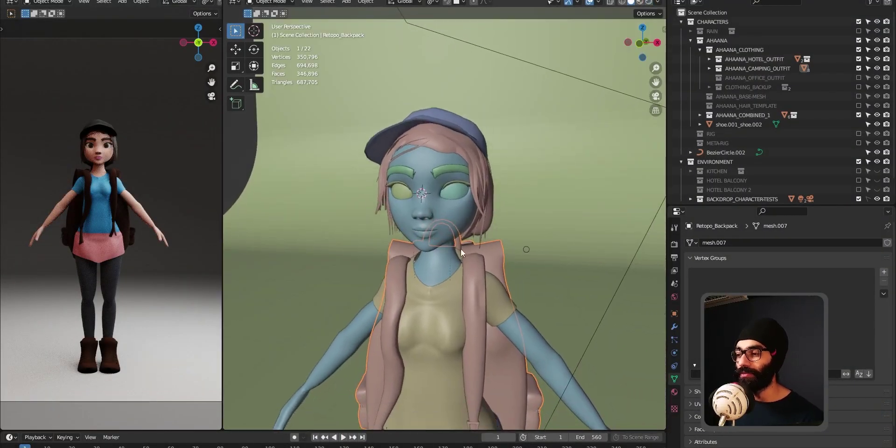